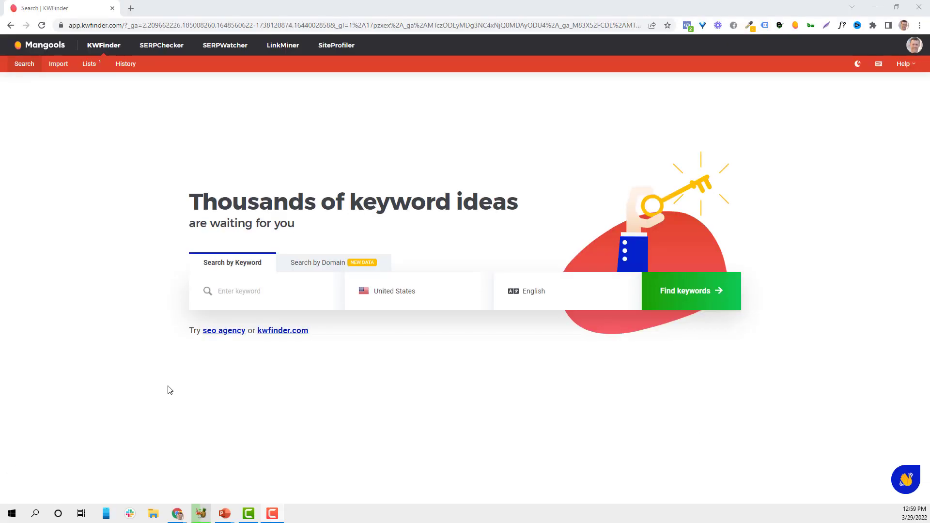
Search KWFinder for 'painter near me' and browse the related keywords with volume and CPC
left_click(220, 299)
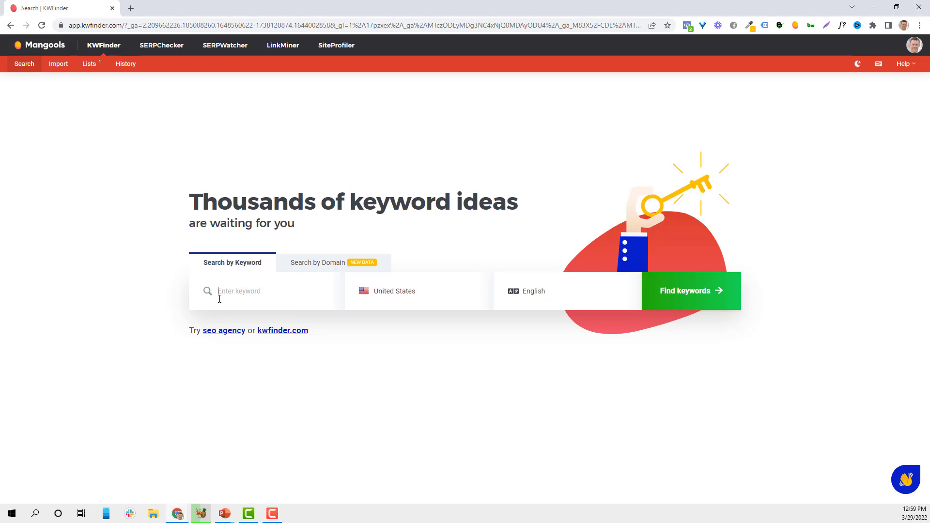
type("painter near me")
key("Return")
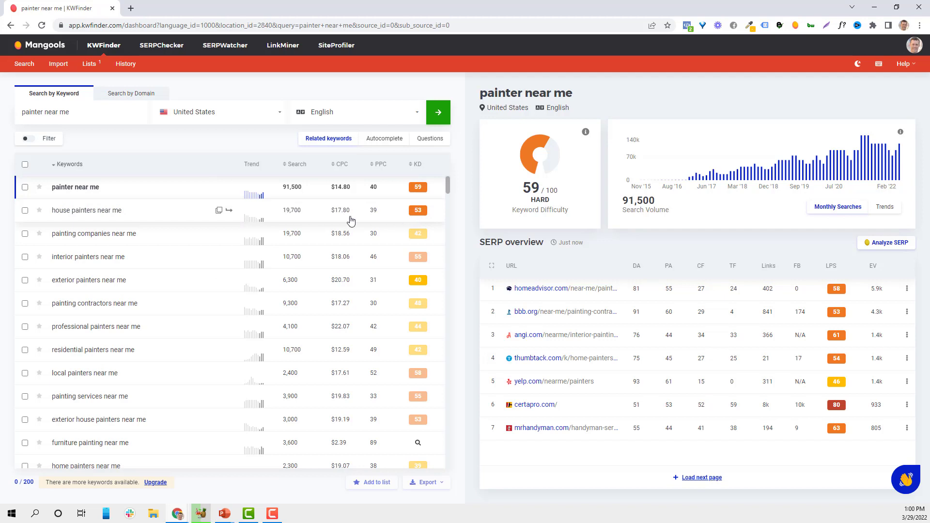
scroll(271, 409, "down", 1)
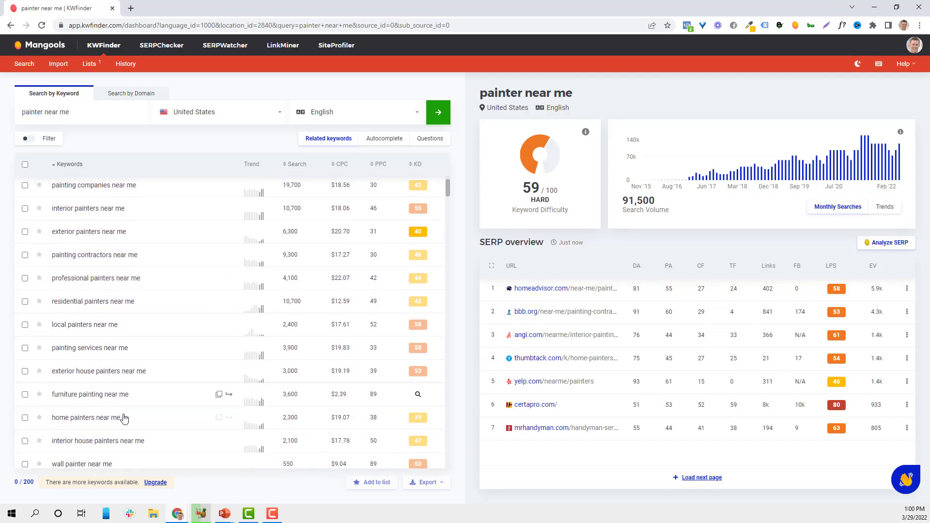
scroll(174, 424, "down", 1)
scroll(165, 410, "down", 2)
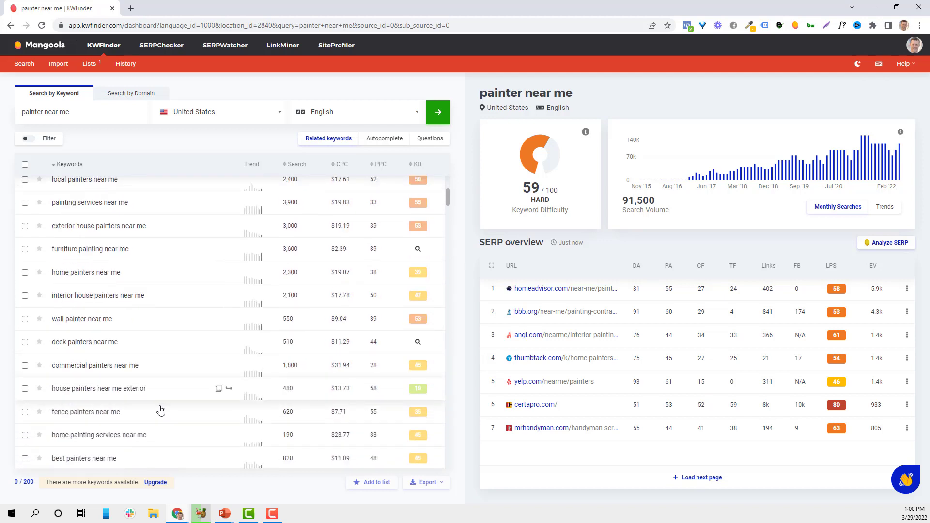
scroll(169, 402, "up", 4)
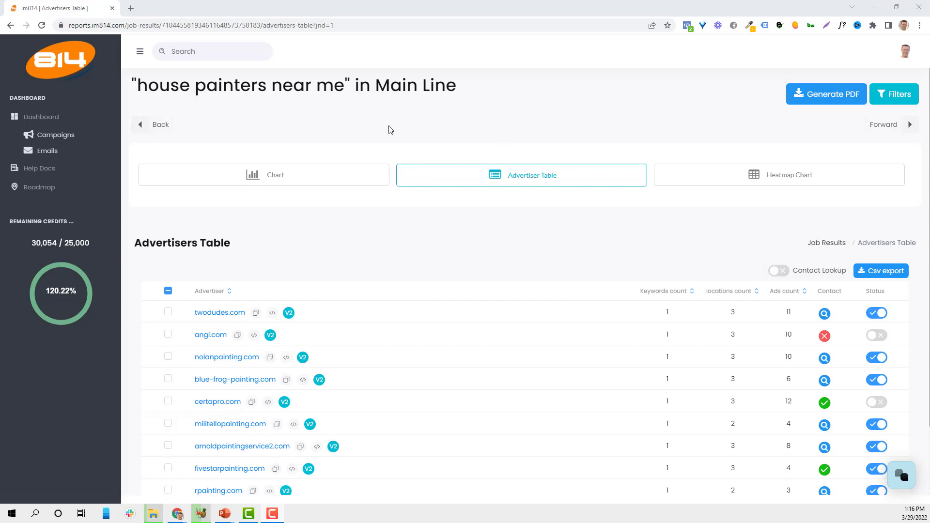
Open the arnoldpaintingservice2.com advertiser report from the 'house painters near me' Advertisers Table
scroll(471, 264, "down", 2)
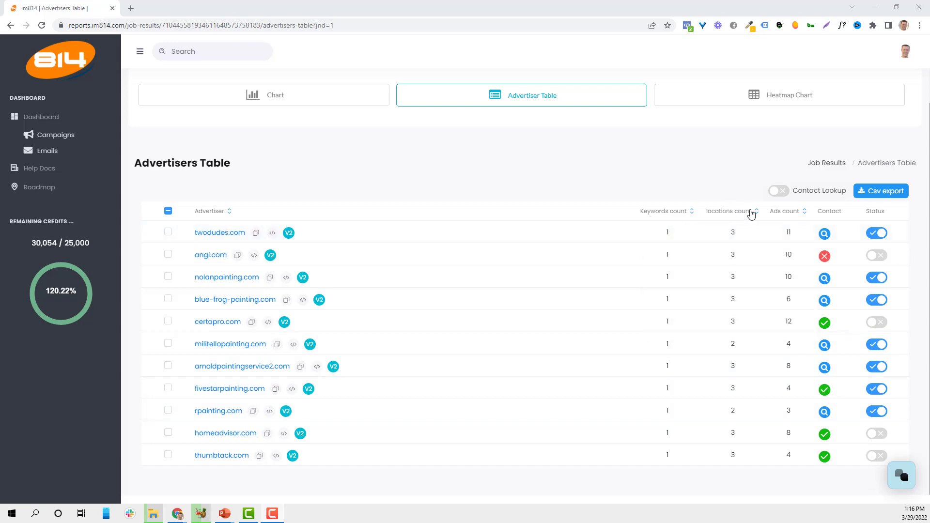
mouse_move(734, 236)
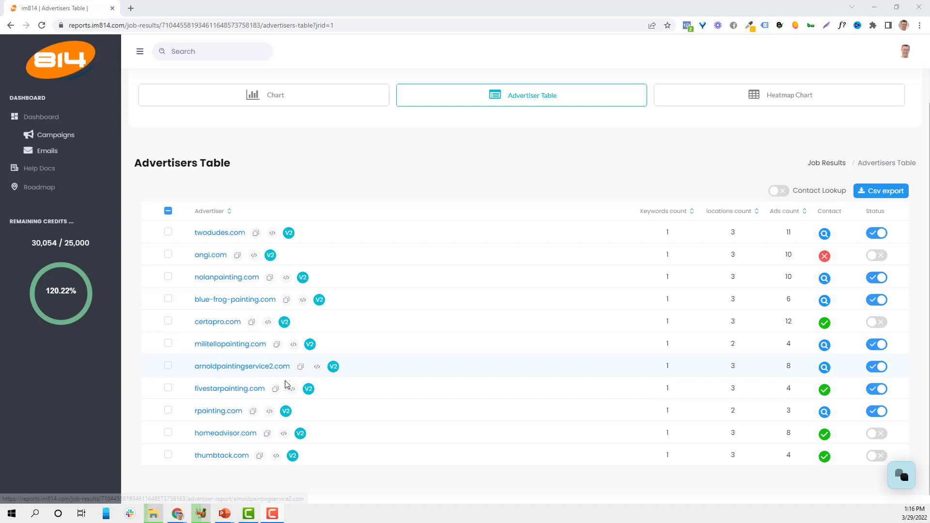
left_click(333, 368)
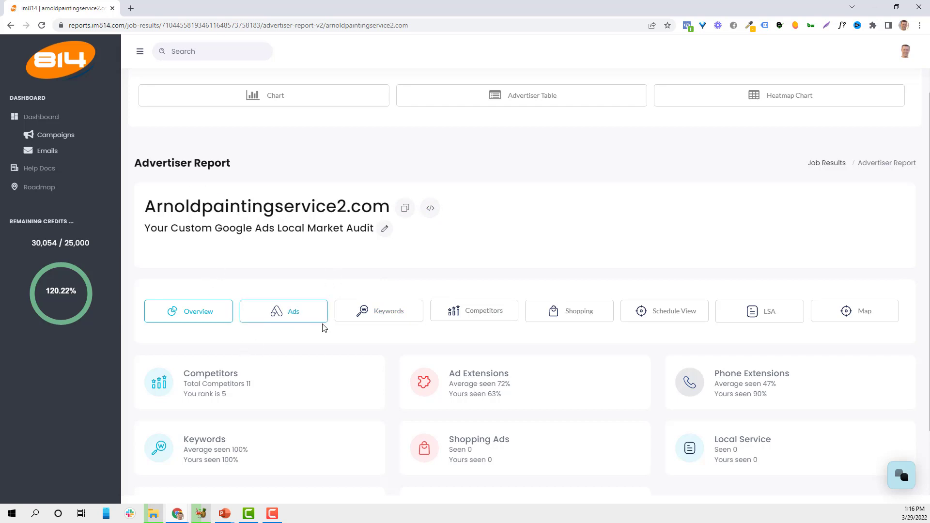
Browse the advertiser's top seen ads and the competitor visibility chart
scroll(322, 320, "down", 2)
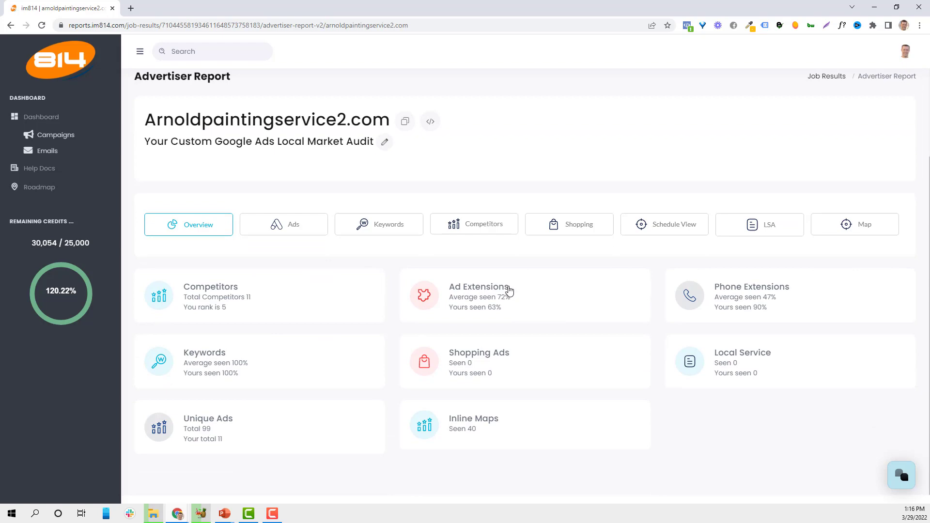
left_click(289, 229)
scroll(325, 310, "down", 10)
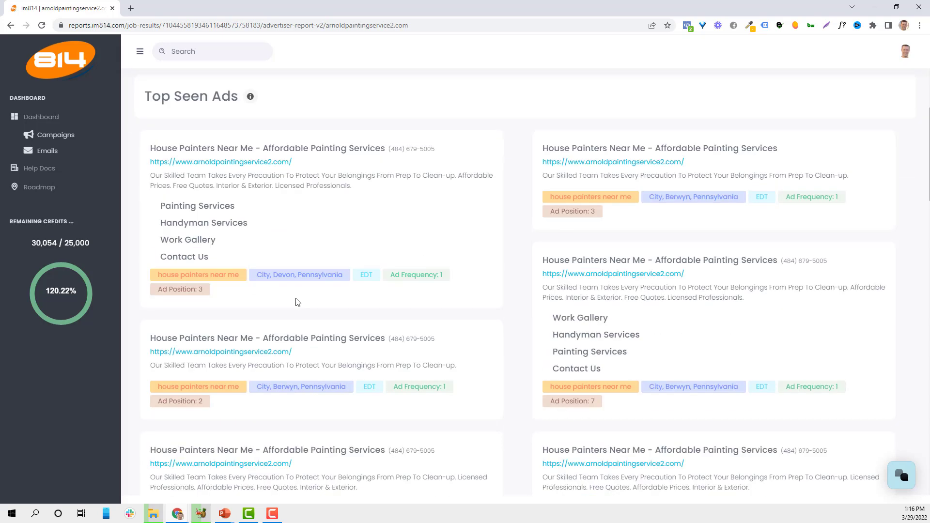
scroll(324, 290, "up", 11)
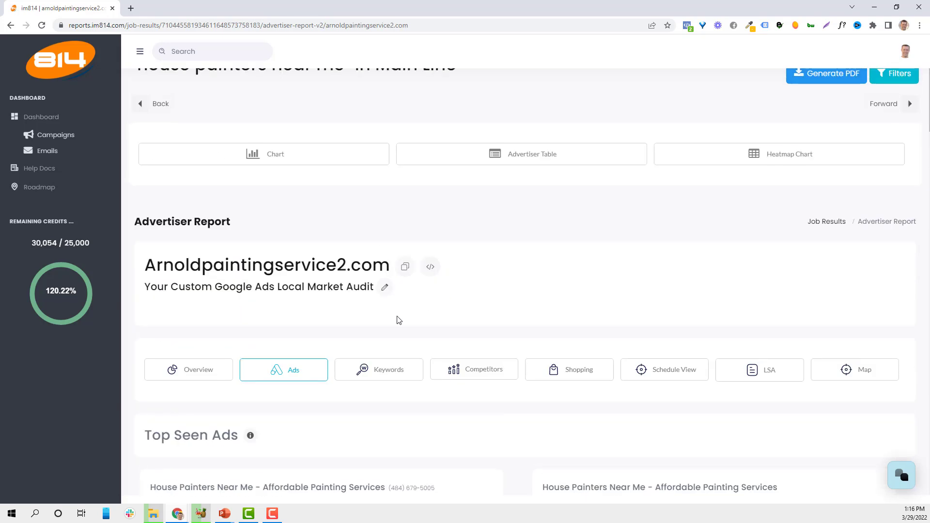
left_click(482, 377)
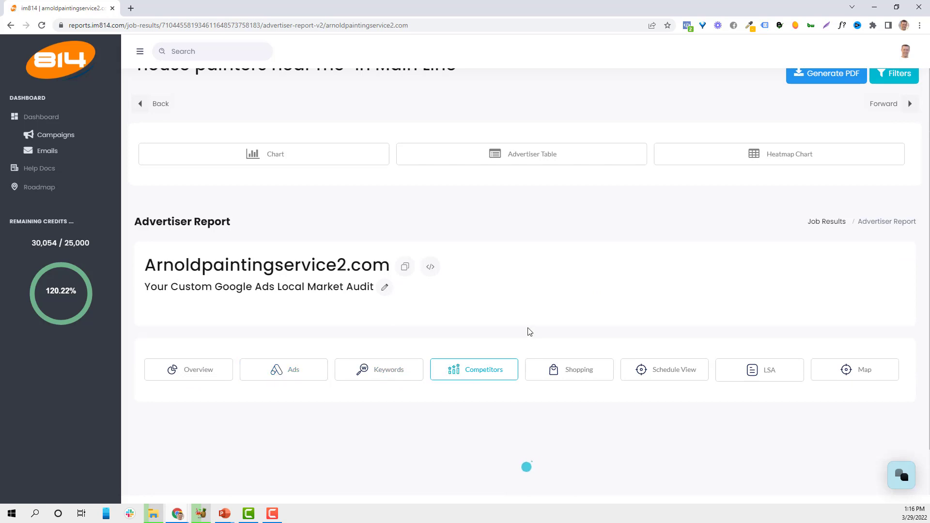
scroll(486, 320, "down", 2)
scroll(533, 290, "down", 2)
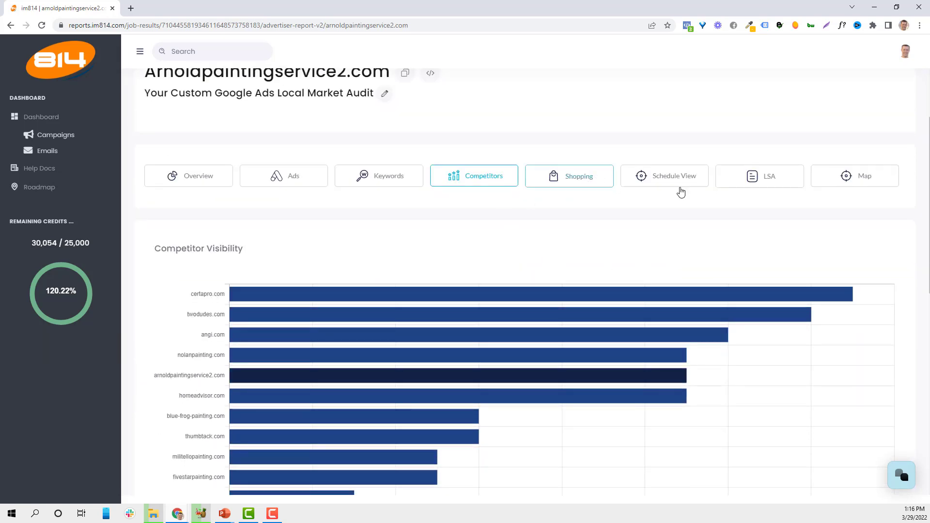
Check its local service ads, map listings and keyword breakdown, then return to top seen ads
left_click(739, 180)
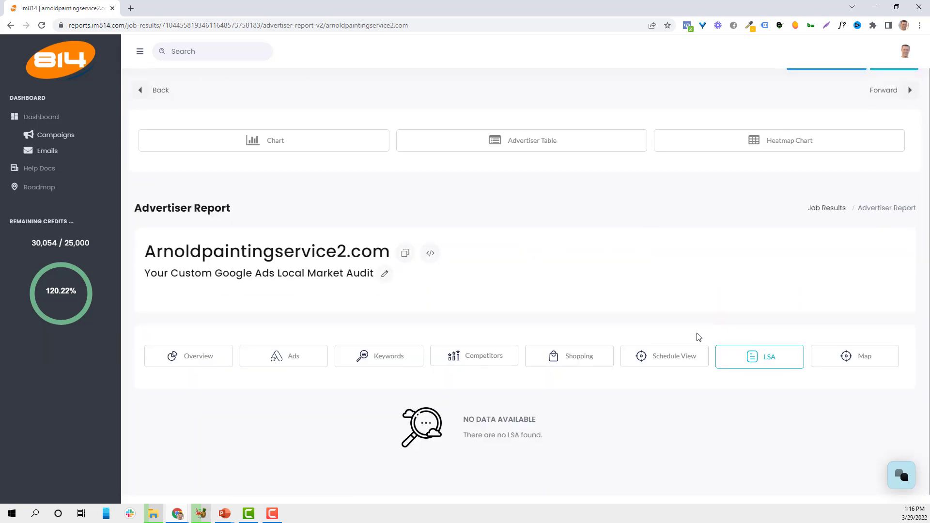
left_click(843, 362)
scroll(727, 333, "down", 3)
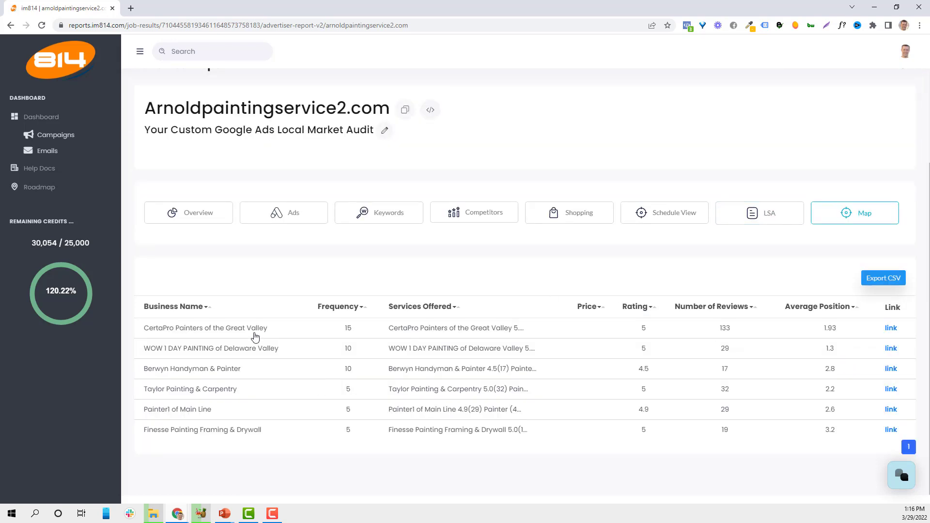
left_click(388, 214)
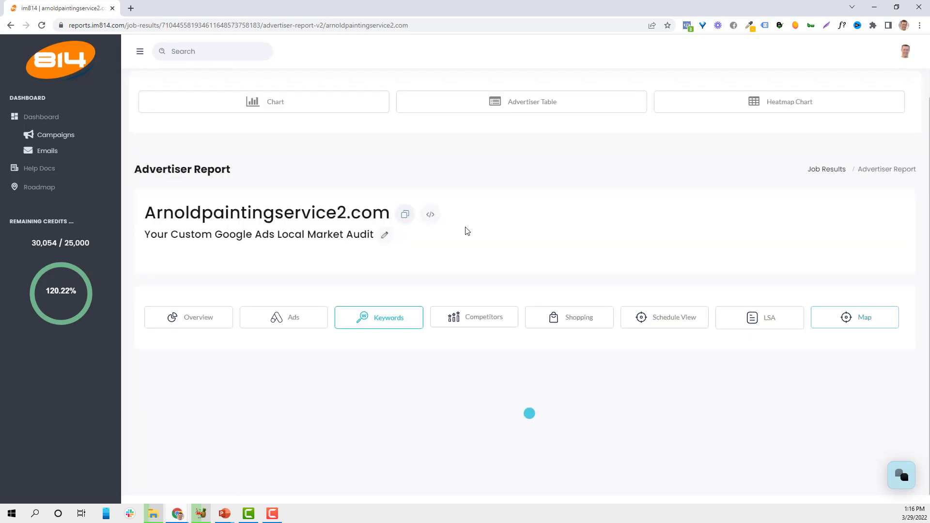
scroll(681, 270, "down", 3)
scroll(697, 298, "down", 5)
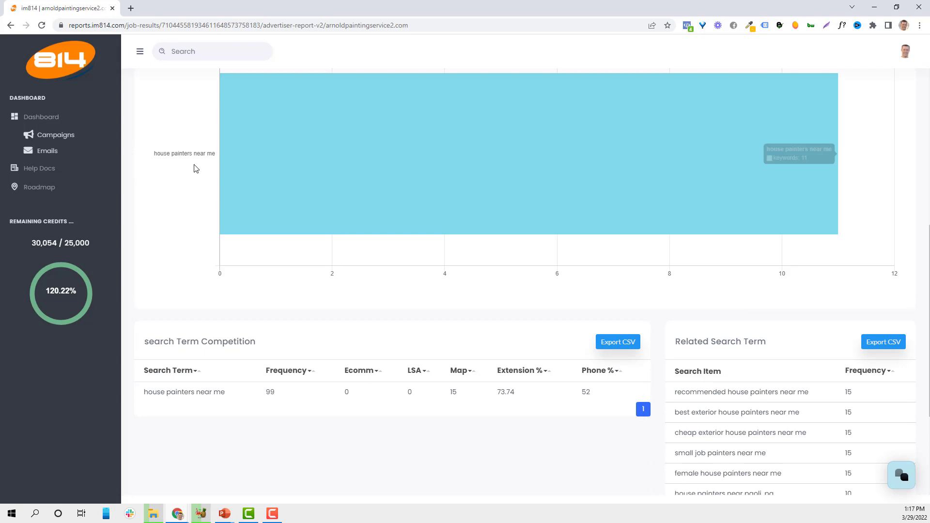
scroll(765, 349, "down", 2)
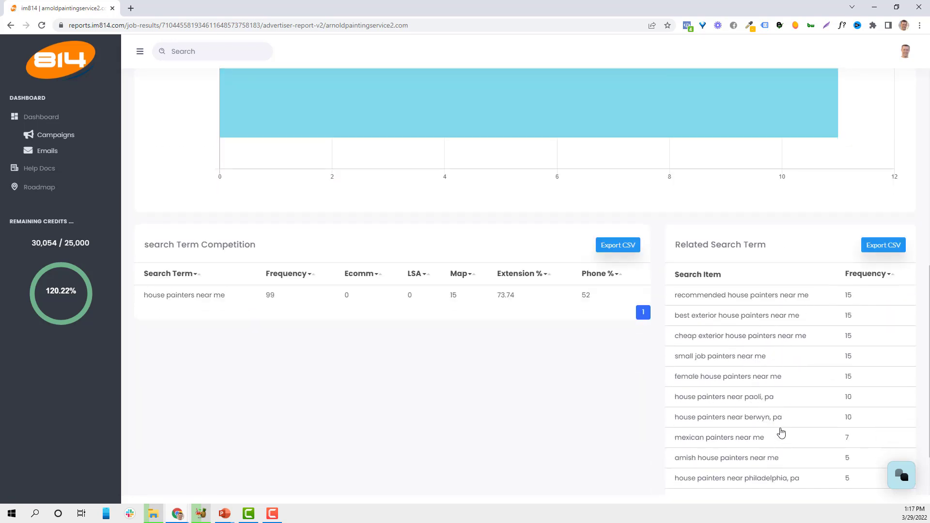
scroll(772, 371, "up", 1)
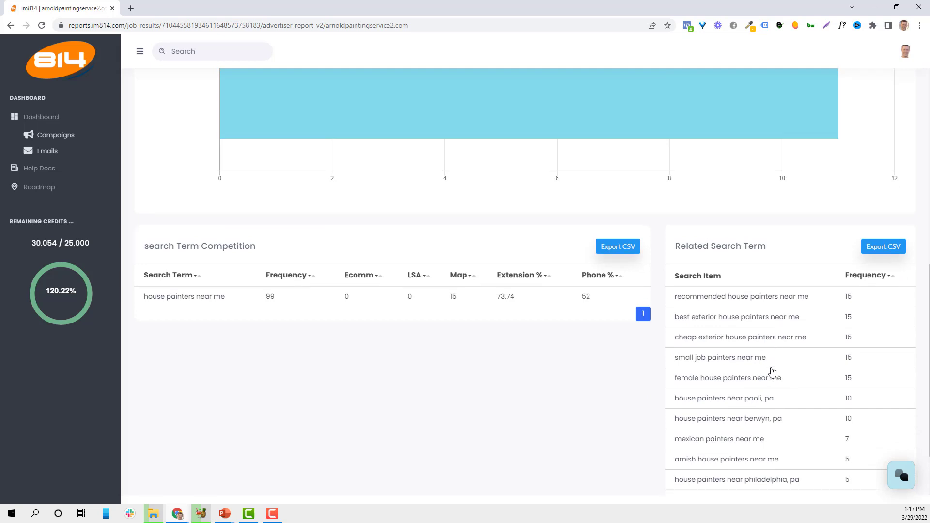
scroll(772, 371, "up", 6)
left_click(294, 136)
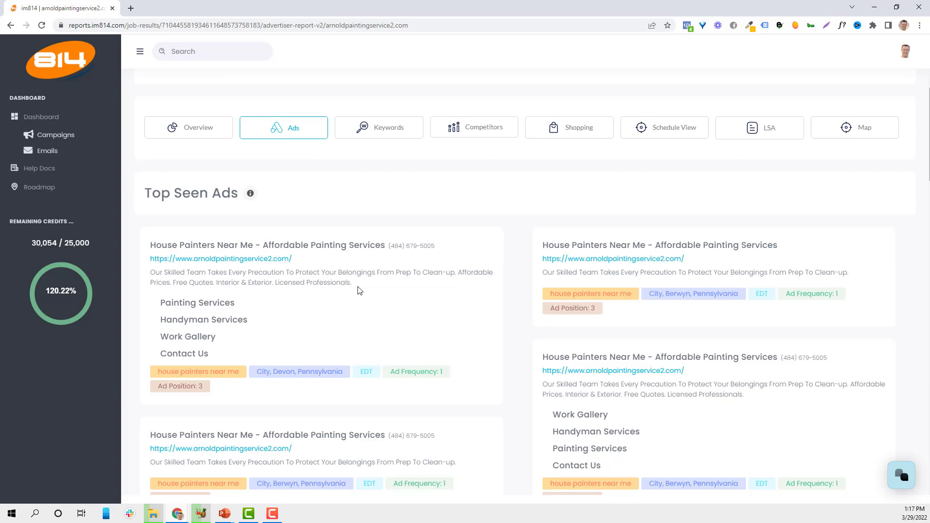
Scroll through the Top Seen Ads and Top Seen Competitor Ads for house painters
scroll(359, 290, "down", 15)
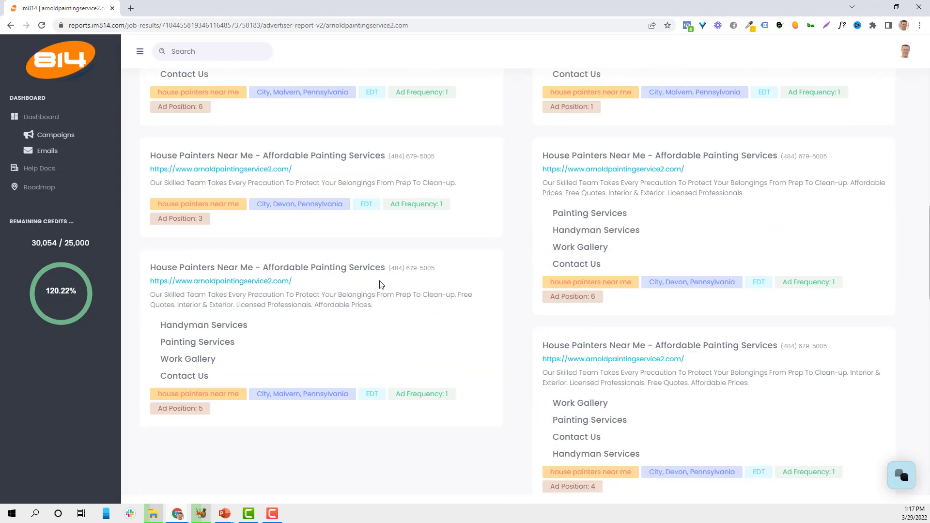
scroll(381, 285, "up", 12)
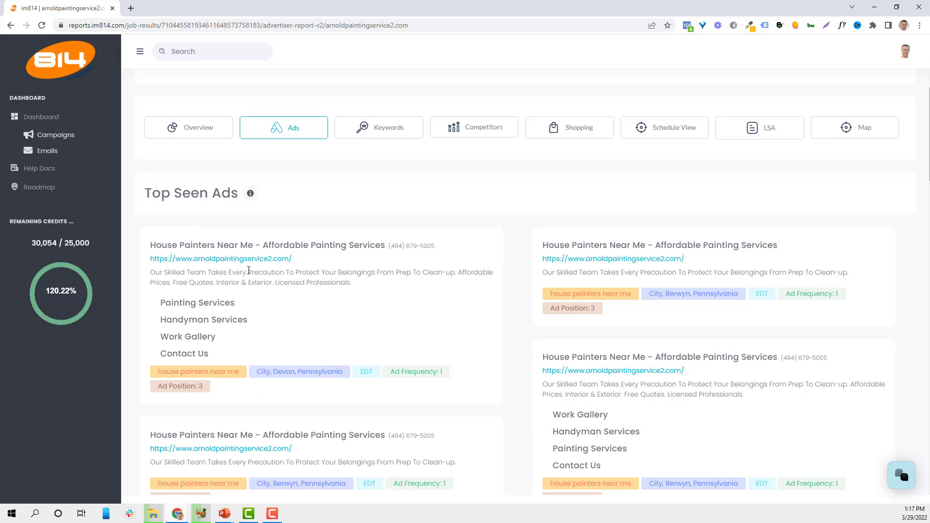
scroll(316, 259, "up", 6)
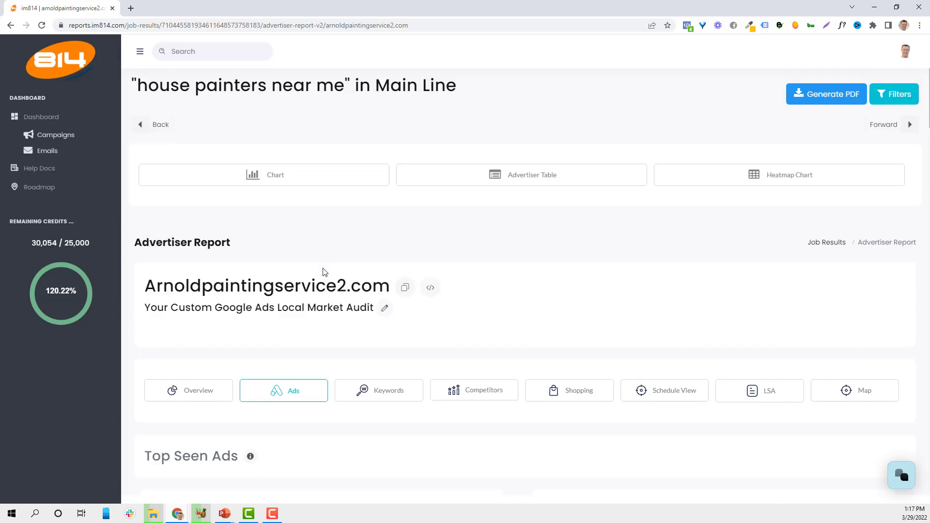
scroll(698, 326, "down", 10)
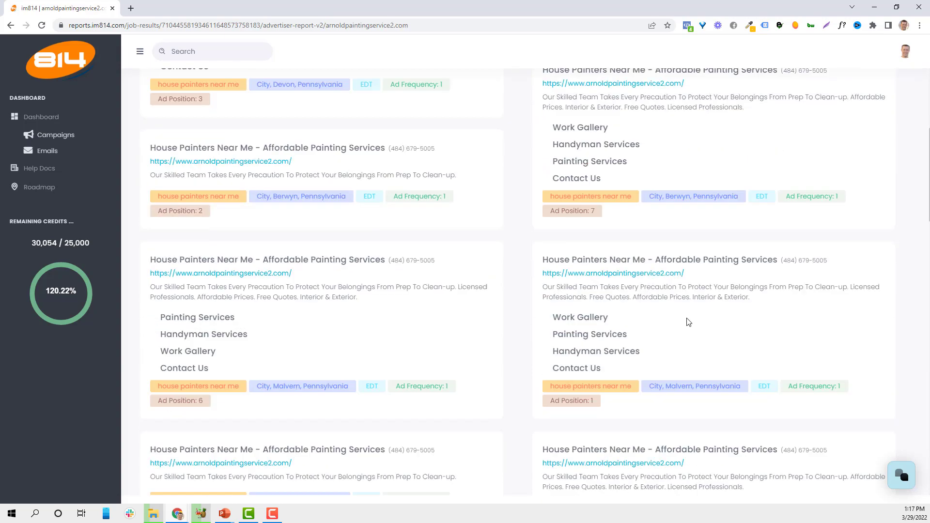
scroll(572, 333, "down", 8)
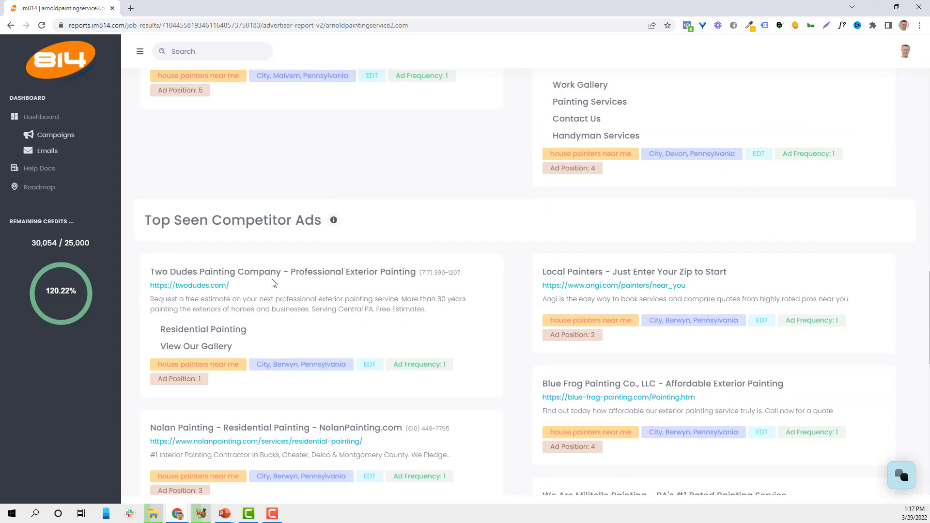
scroll(674, 320, "down", 2)
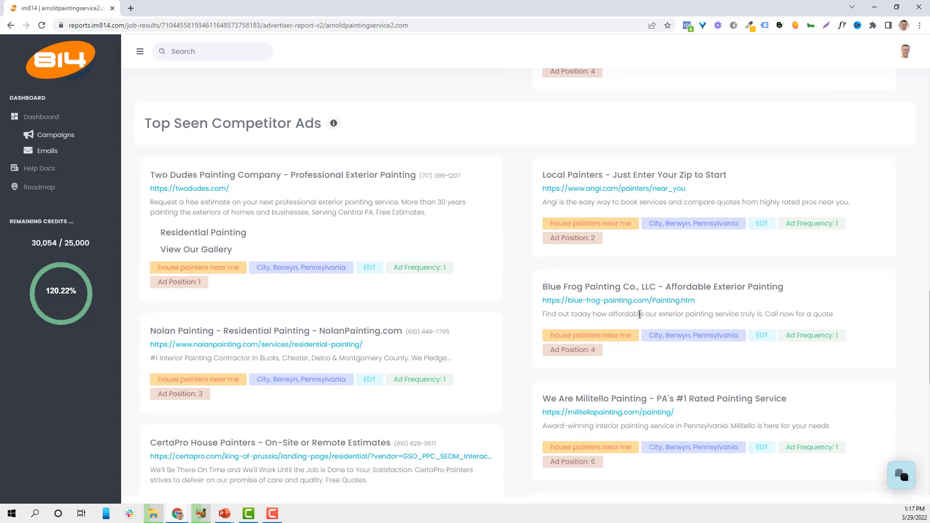
scroll(280, 455, "down", 1)
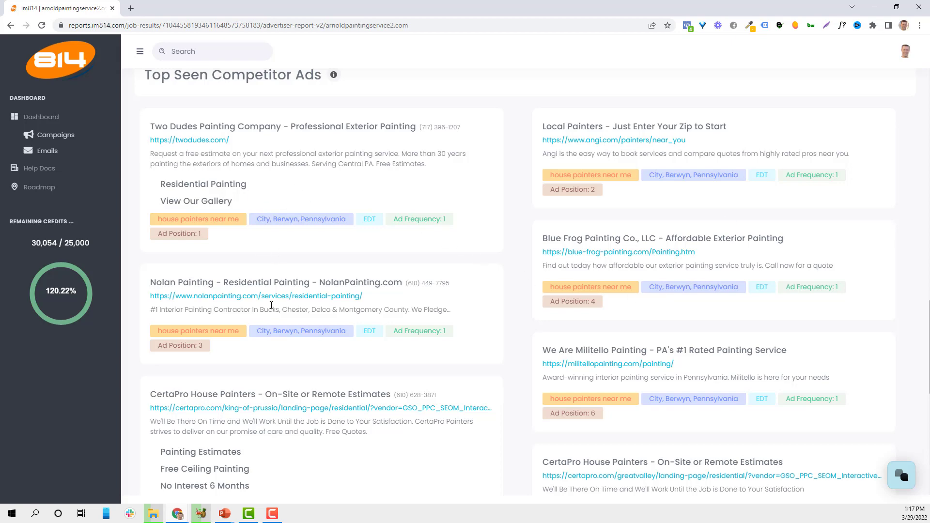
scroll(274, 350, "down", 3)
scroll(304, 339, "up", 2)
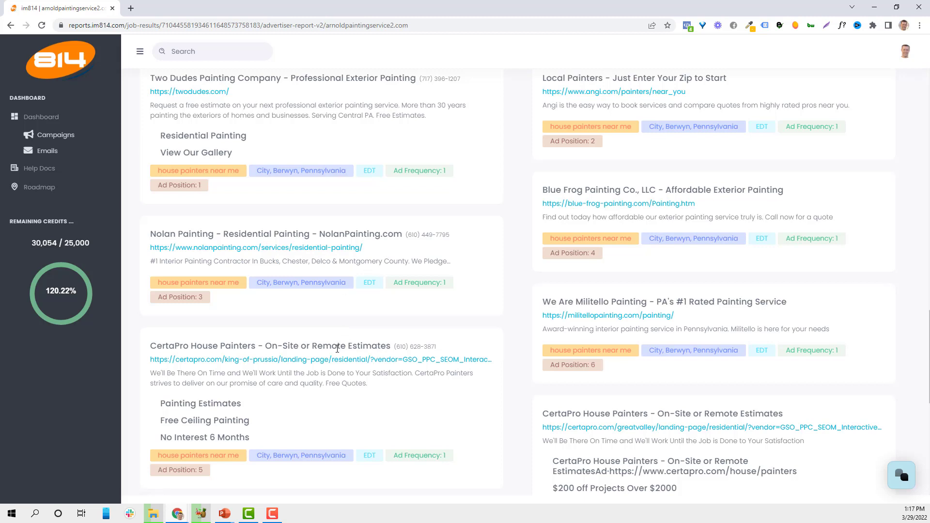
scroll(407, 329, "down", 1)
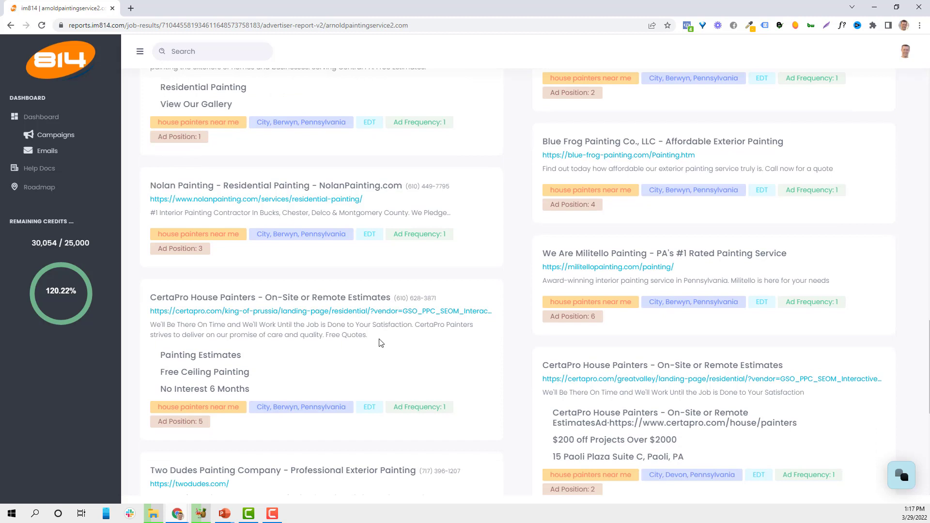
scroll(652, 334, "down", 2)
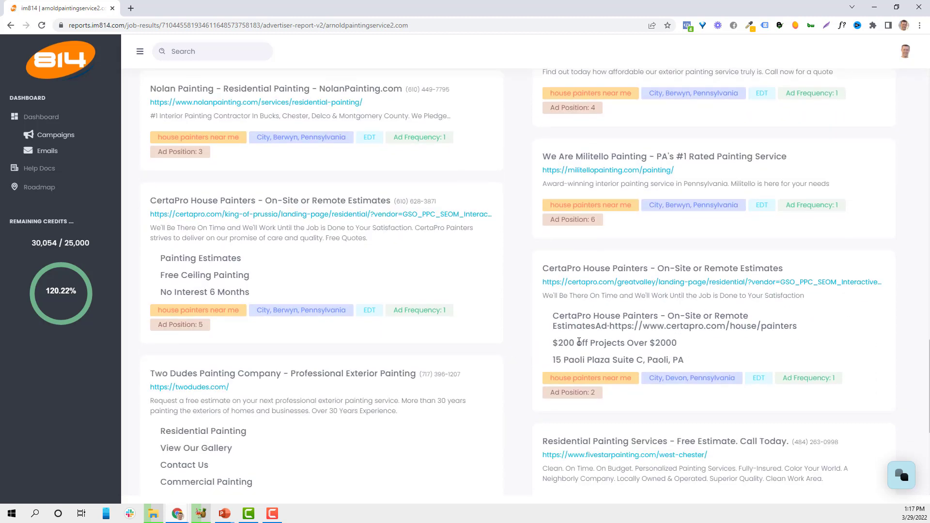
scroll(517, 325, "up", 2)
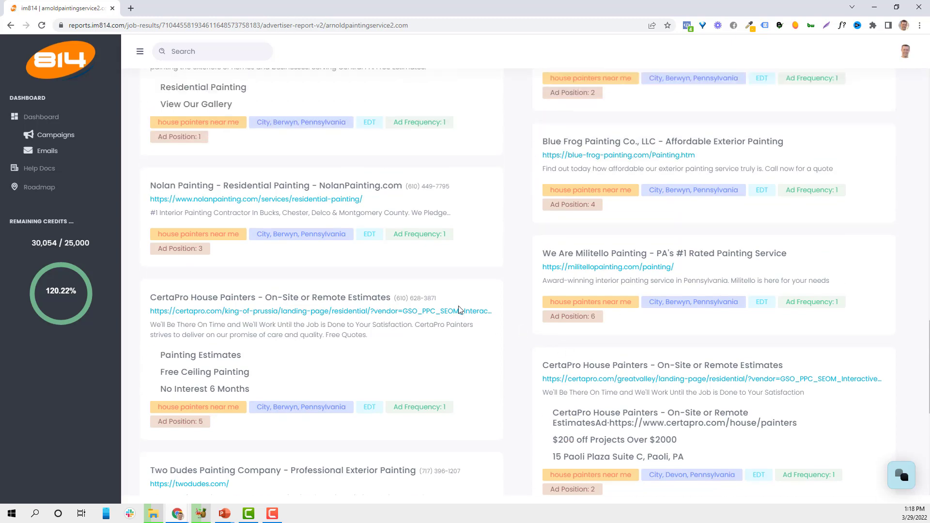
scroll(394, 269, "up", 5)
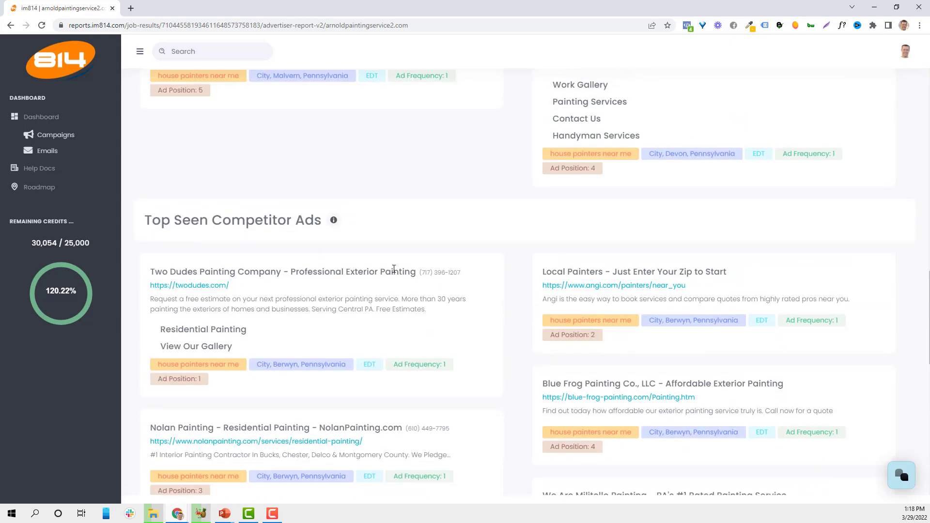
scroll(424, 296, "up", 15)
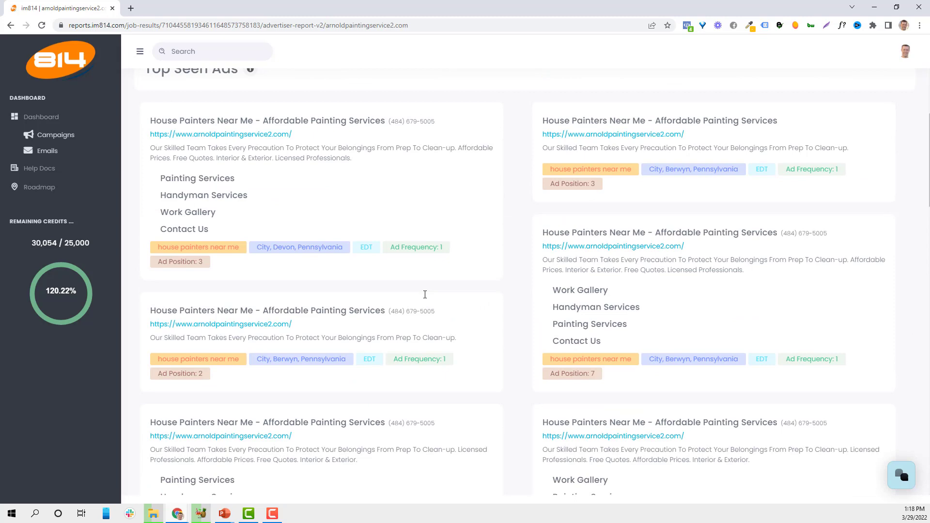
scroll(249, 162, "up", 3)
scroll(385, 293, "down", 15)
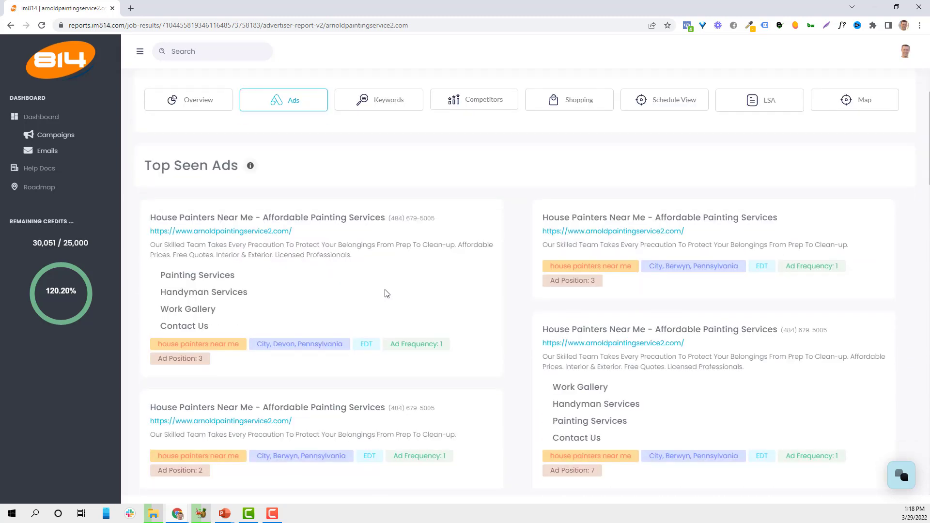
scroll(394, 308, "down", 6)
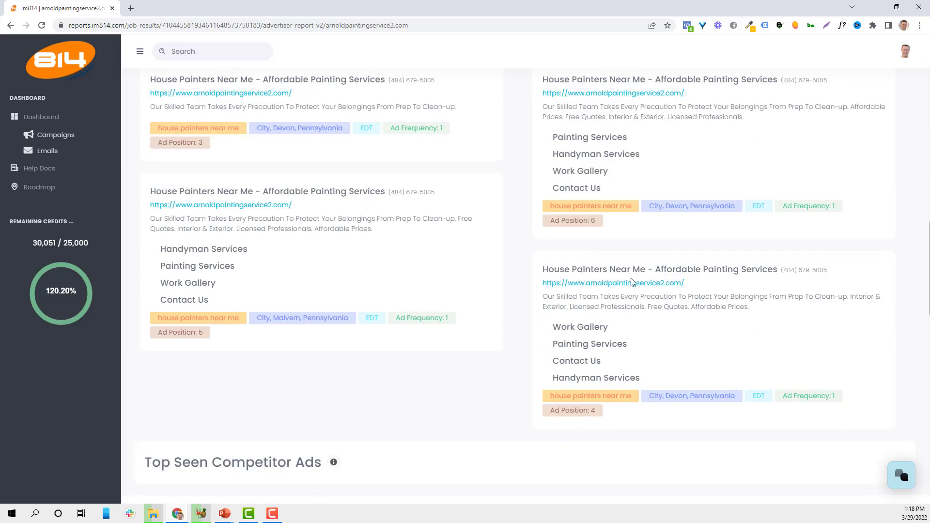
scroll(601, 269, "down", 6)
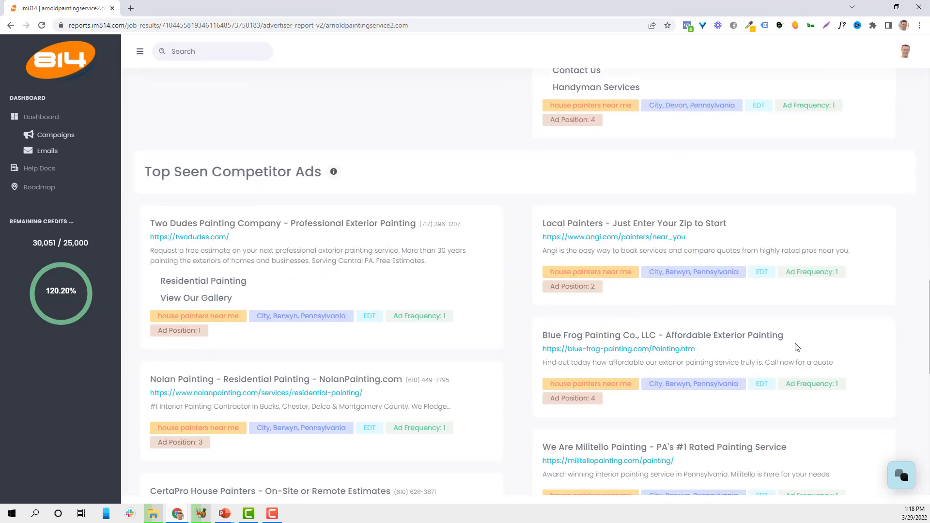
scroll(769, 363, "down", 2)
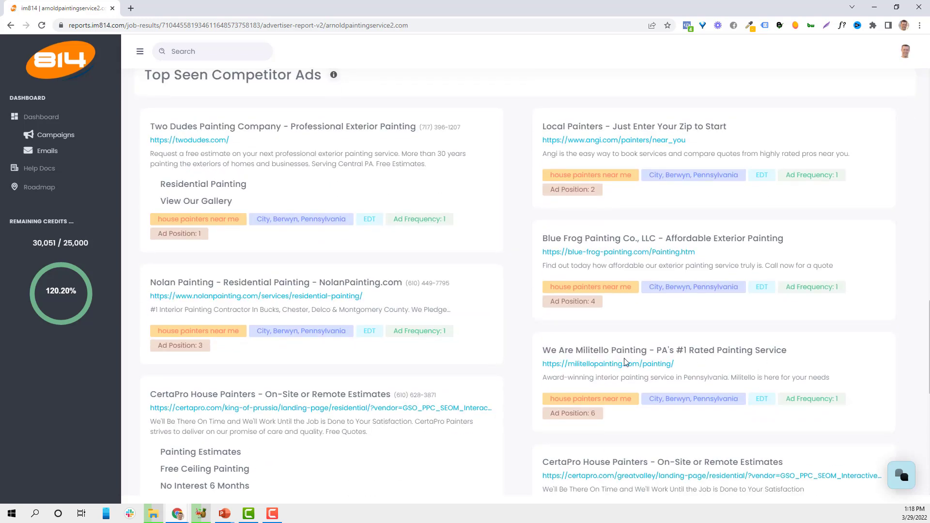
scroll(347, 248, "up", 4)
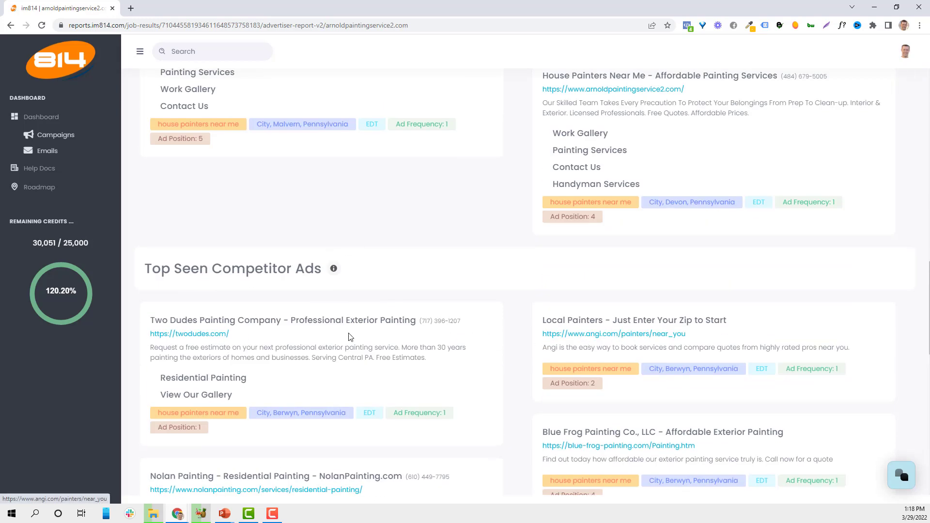
scroll(227, 345, "down", 3)
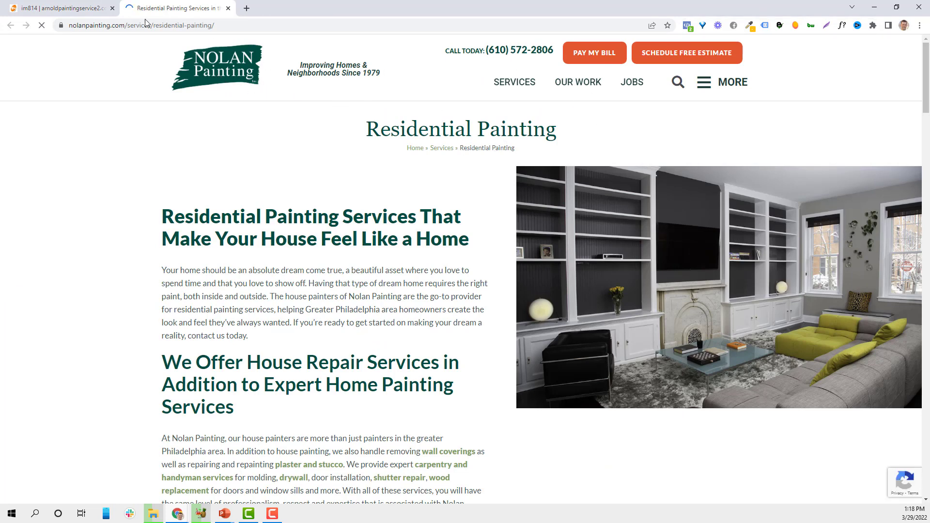
Go back to the im814 competitor ads and review Militello Painting's painting page
left_click(63, 8)
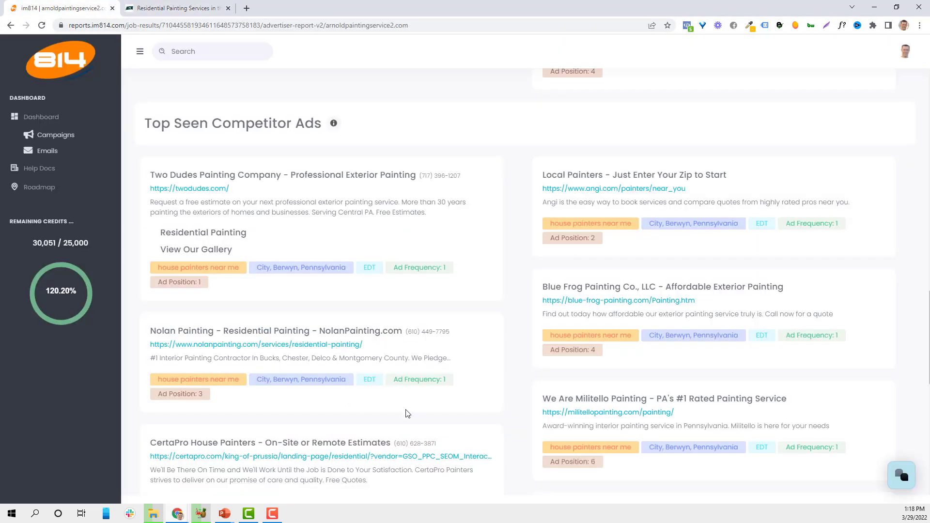
scroll(581, 368, "down", 2)
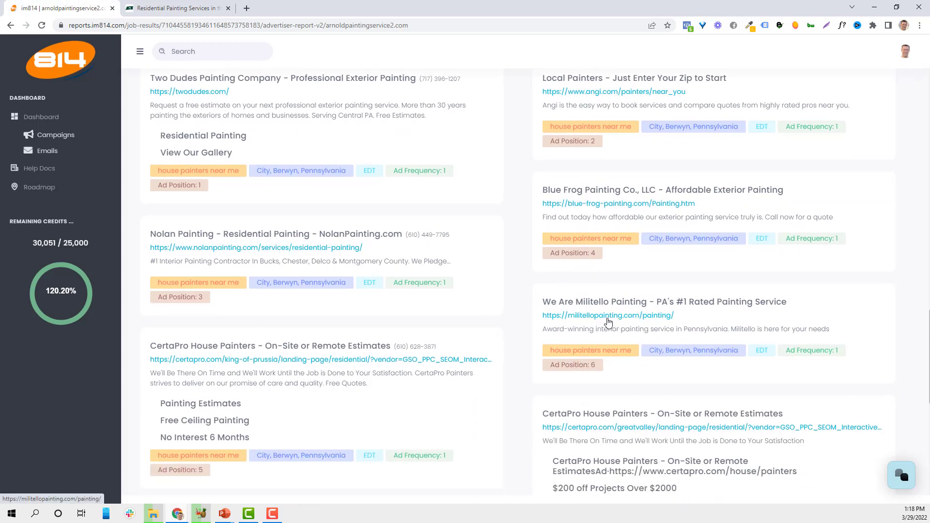
left_click(608, 317)
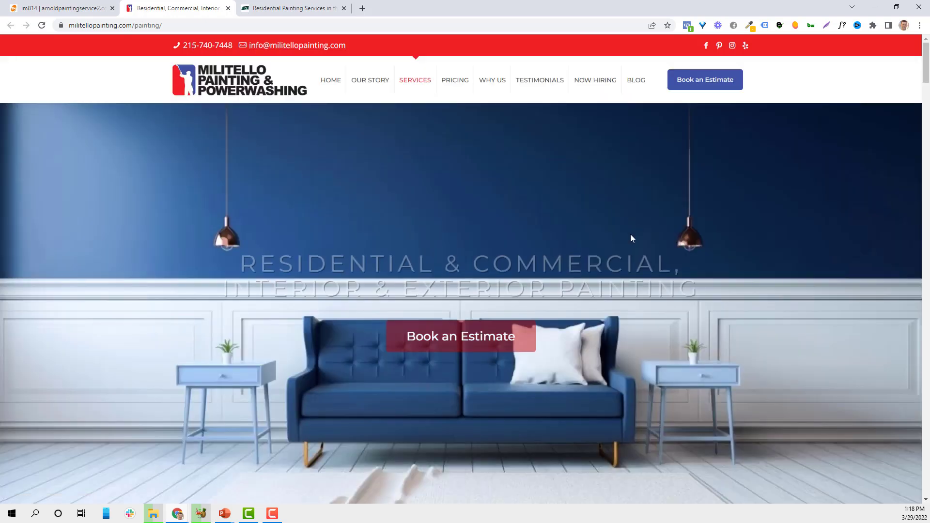
scroll(631, 238, "down", 10)
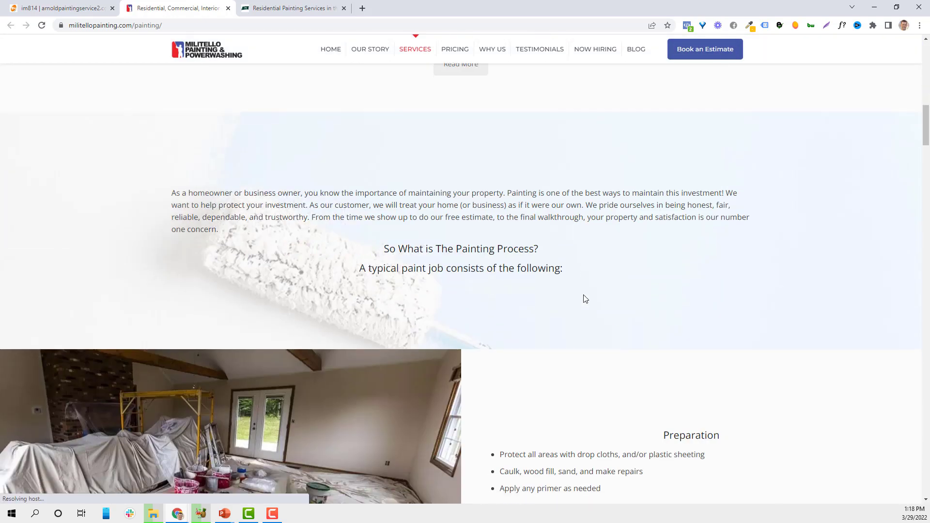
scroll(586, 299, "down", 4)
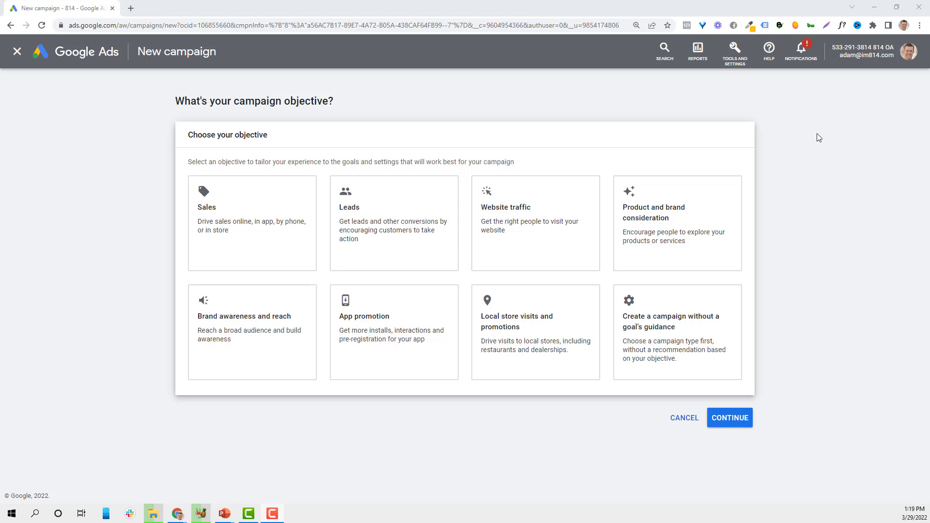
Choose the Website traffic objective and the Search campaign type
left_click(507, 213)
left_click(540, 226)
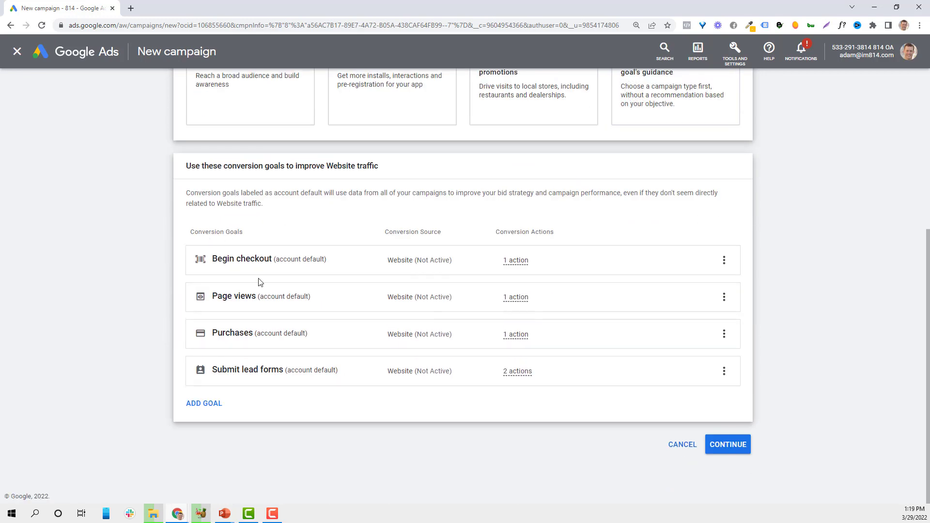
left_click(741, 447)
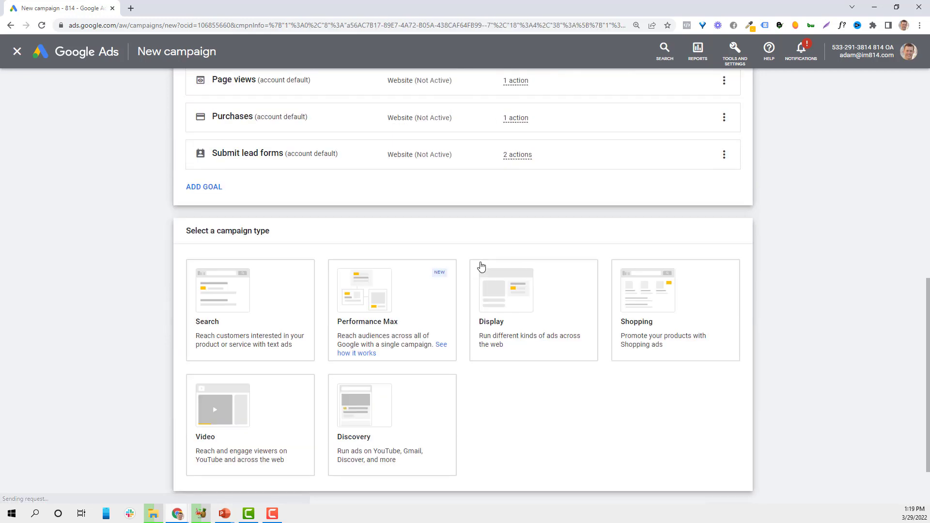
left_click(229, 235)
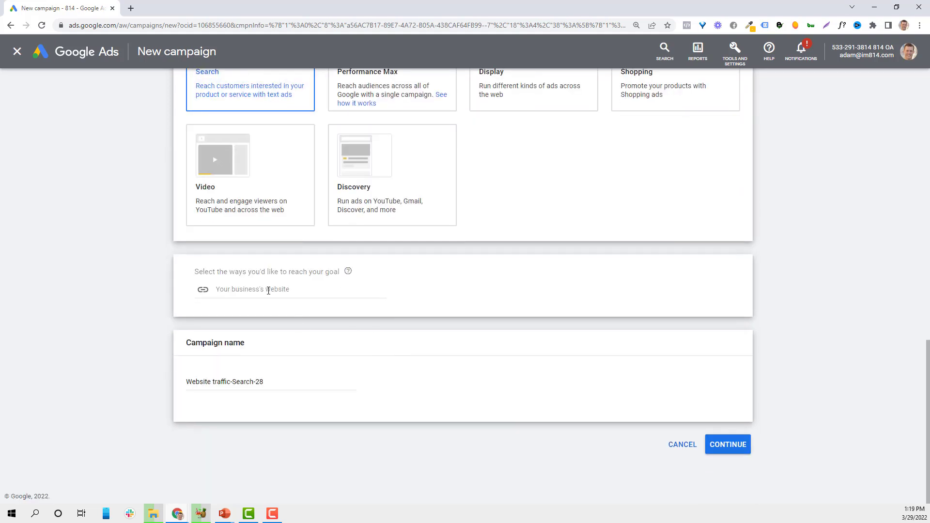
Paste the painter's website address and rename the campaign to 'Search 1'
left_click(268, 291)
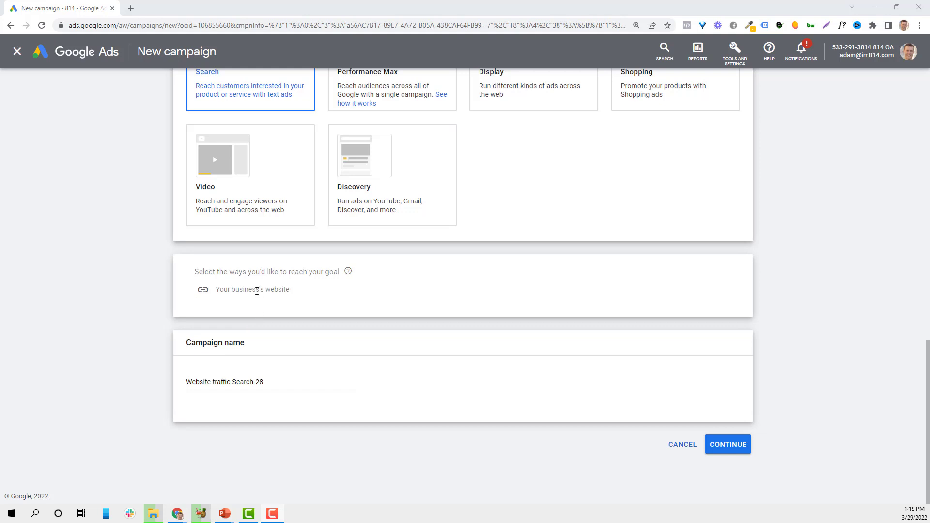
left_click(257, 291)
type("https://johnmillpainting.com/")
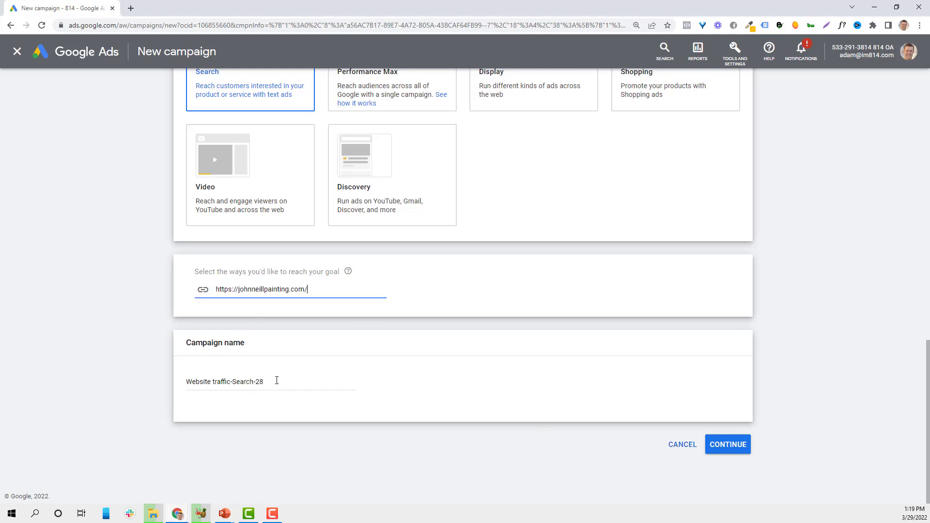
left_click_drag(276, 381, 114, 383)
type("Search 1")
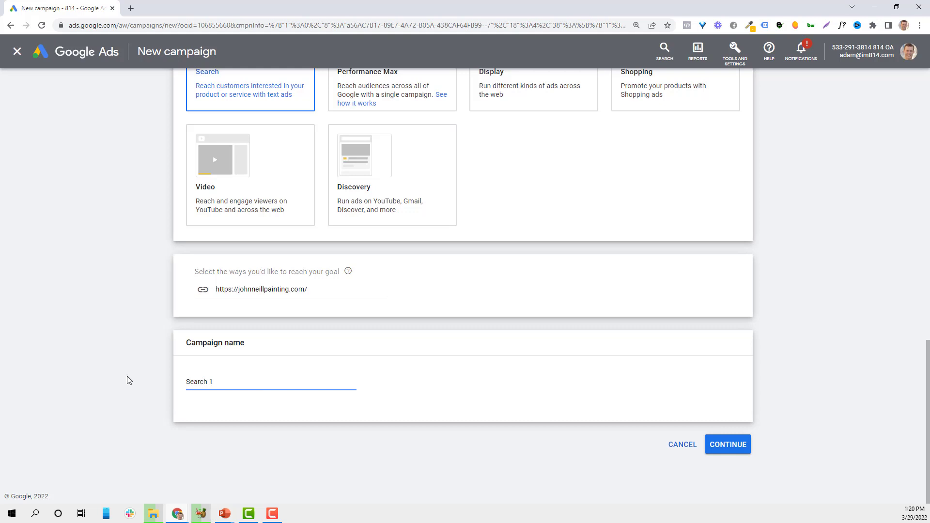
Give the campaign a $10.00 daily budget and switch the bidding focus to Clicks
left_click(728, 444)
type("1")
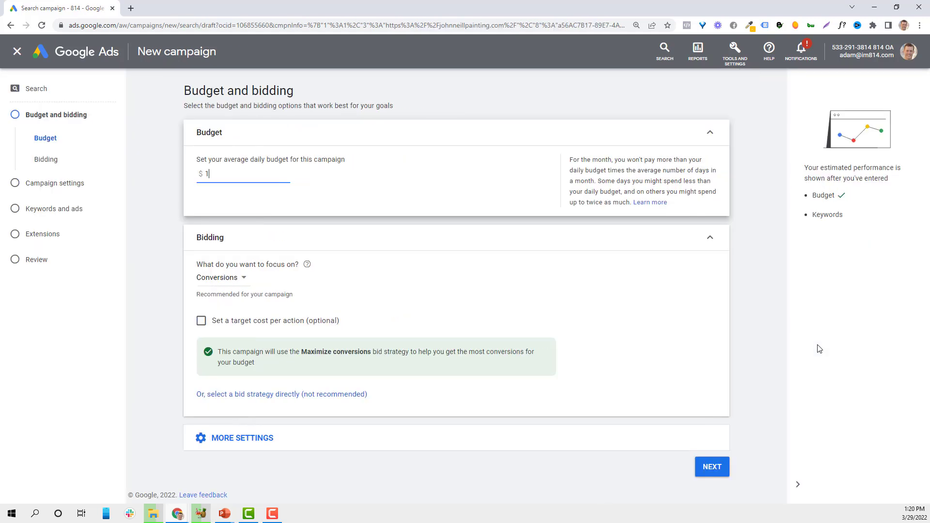
type("0")
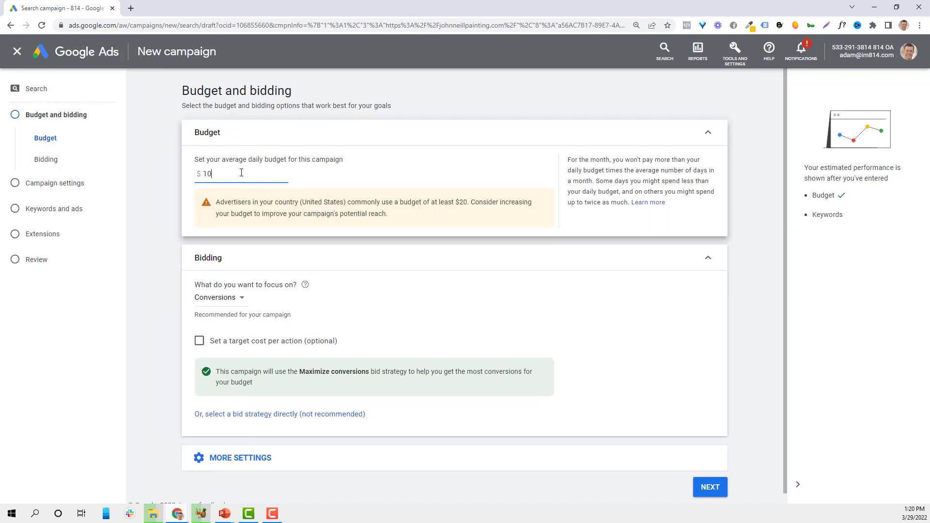
type("0")
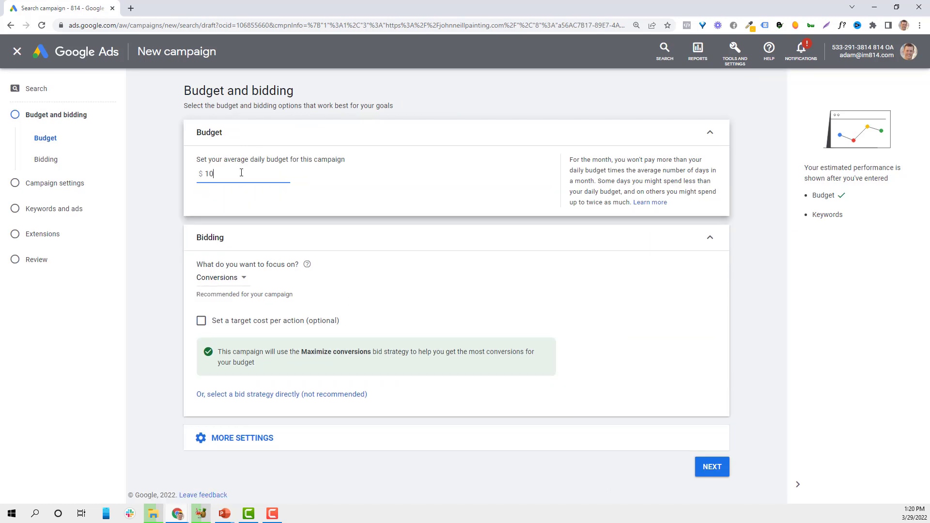
key("Tab")
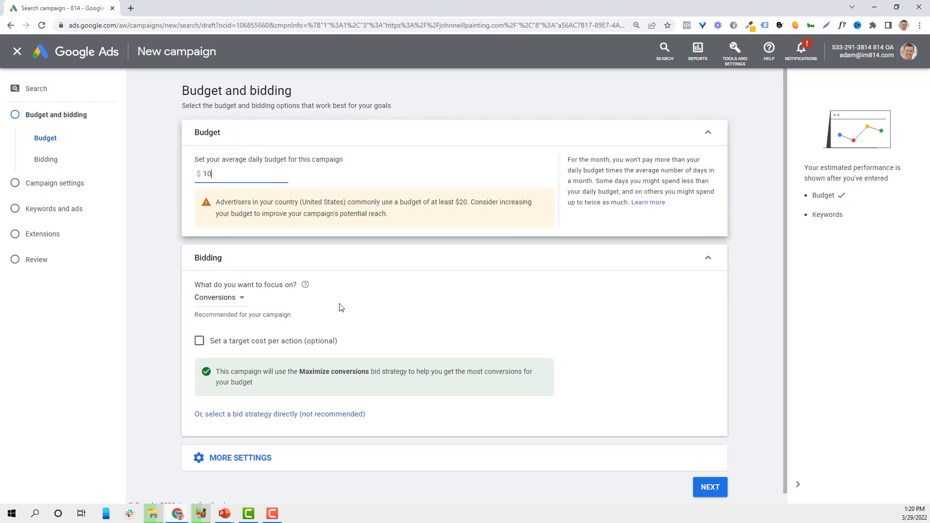
left_click(245, 302)
left_click(222, 361)
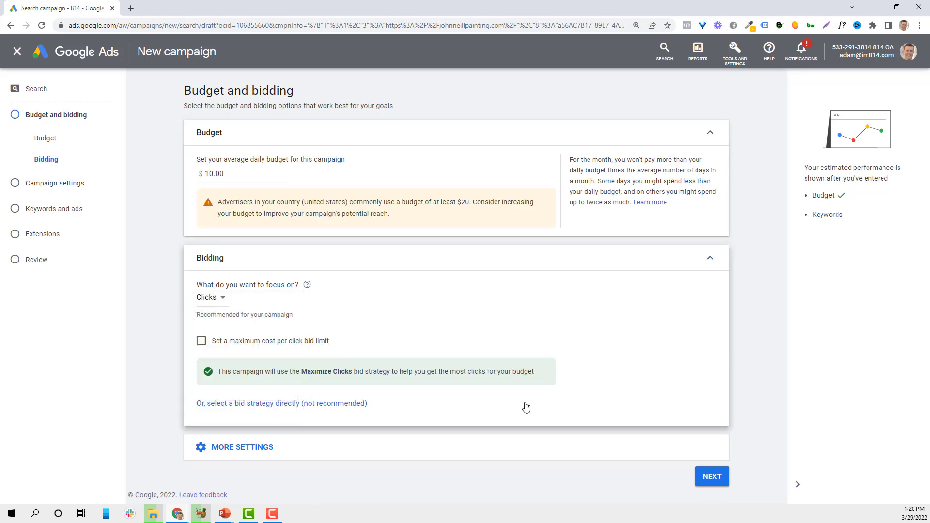
left_click(712, 476)
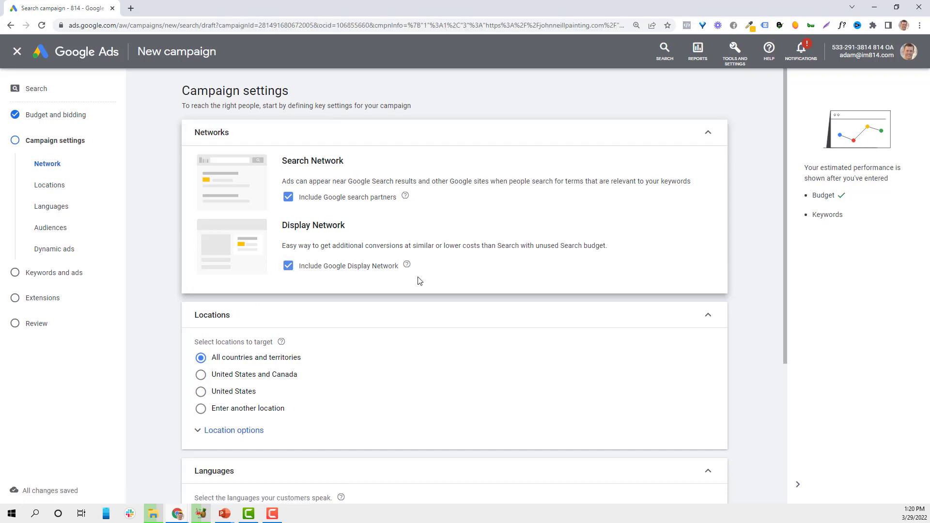
Target Malvern, Pennsylvania as the campaign location and continue to Keywords and ads
scroll(420, 281, "down", 2)
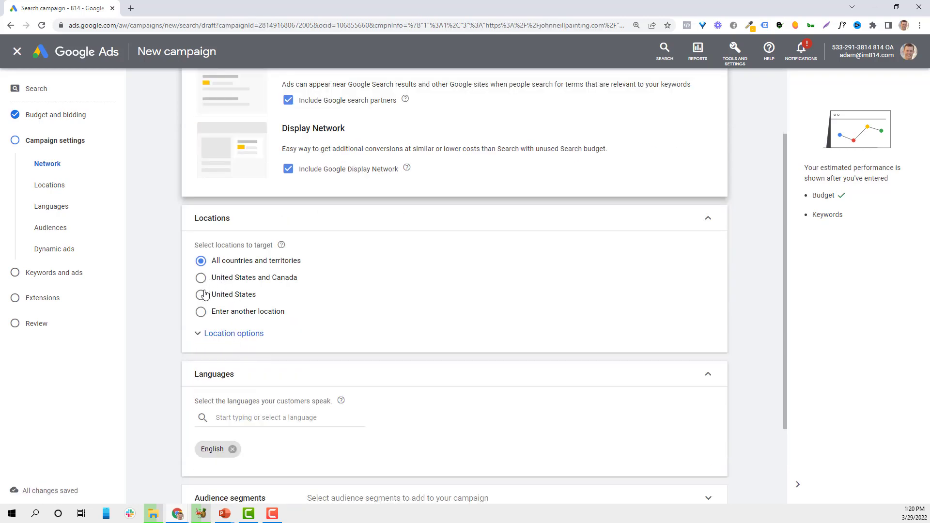
left_click(219, 313)
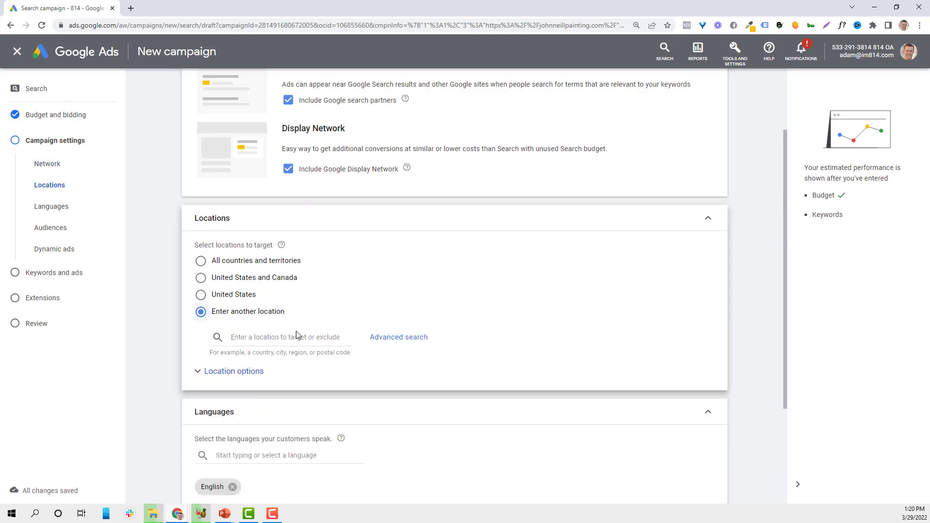
left_click(287, 337)
type("ma")
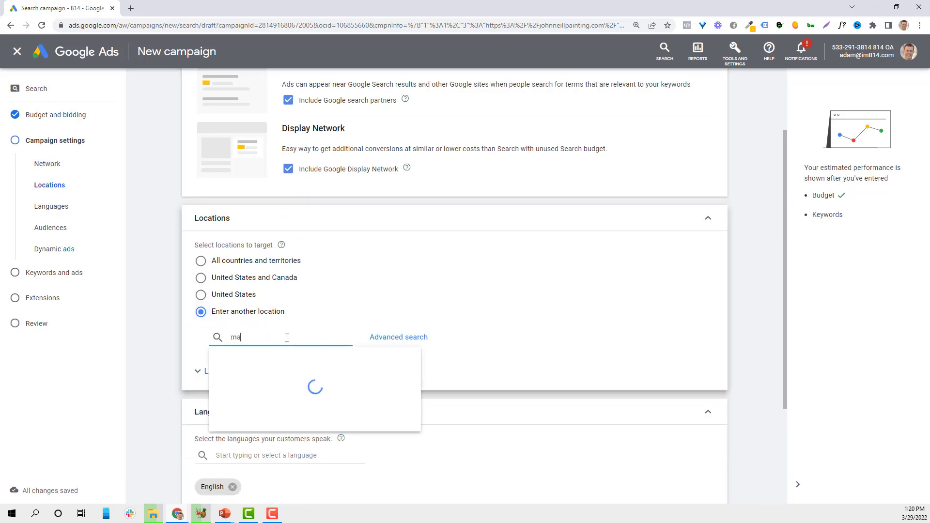
type("lvern")
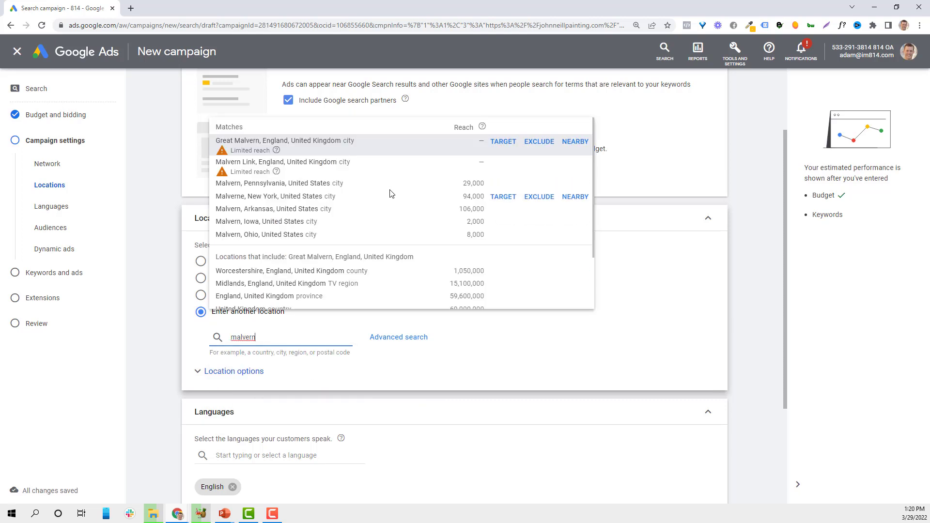
left_click(503, 189)
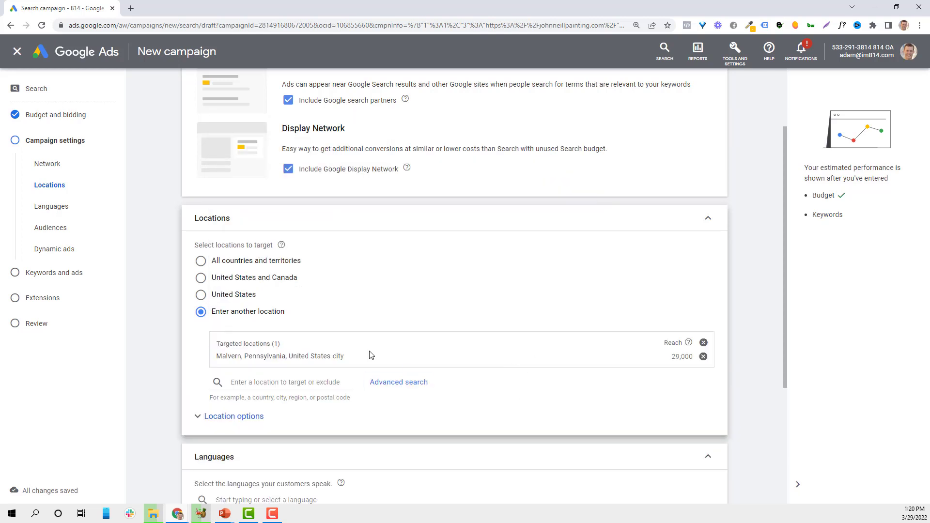
scroll(276, 380, "down", 4)
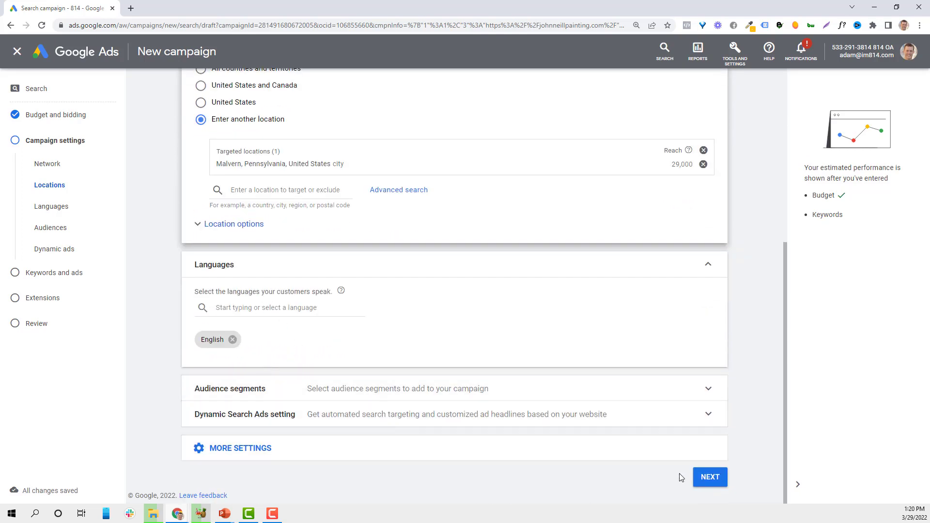
left_click(691, 478)
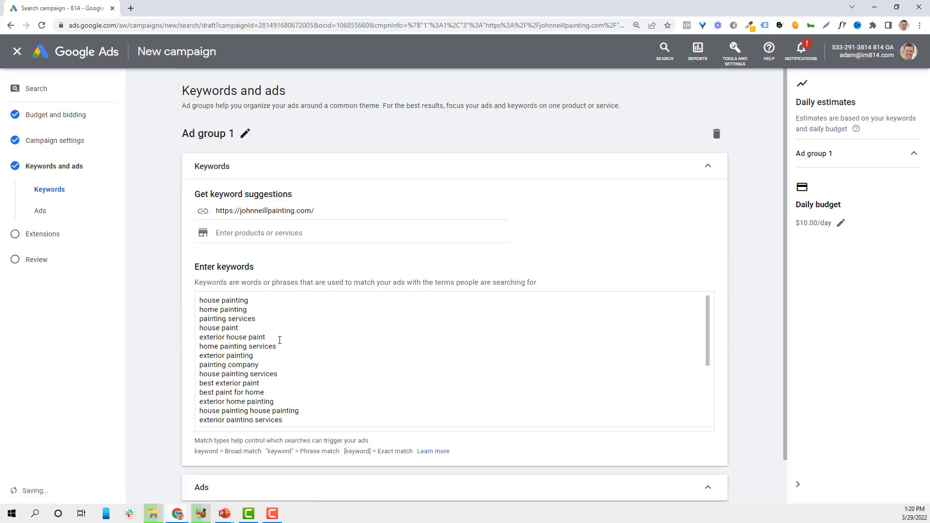
Select all the 'painter near me' keywords in KWFinder to add them to a list
left_click(275, 327)
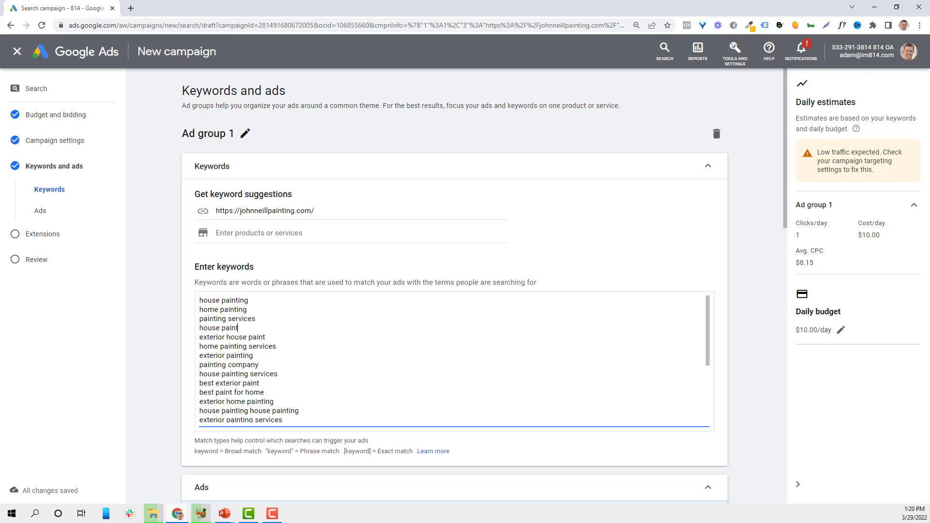
key("alt+Tab")
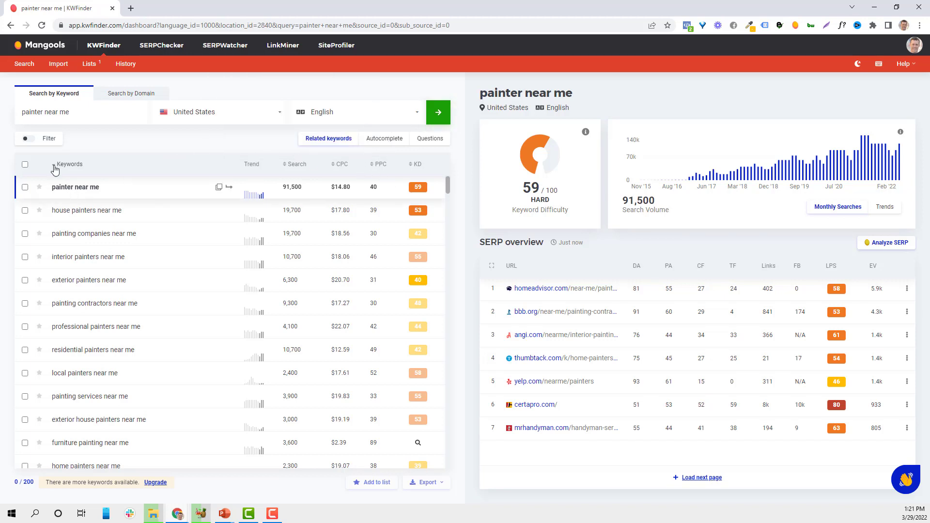
left_click(25, 164)
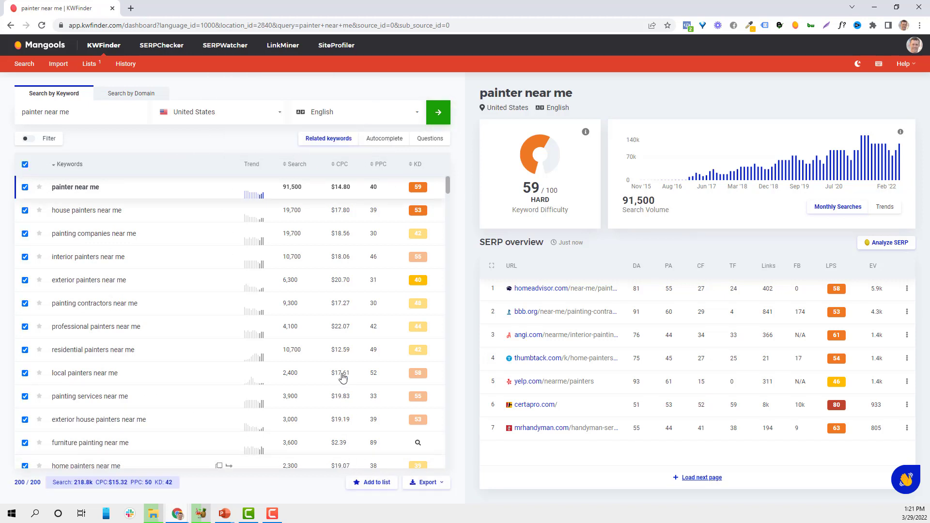
left_click(377, 482)
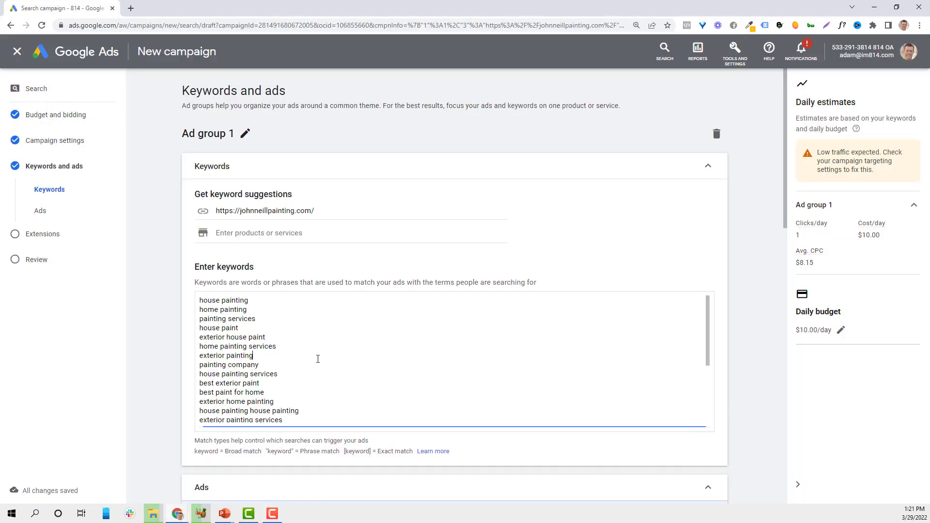
Replace the ad group's keyword box contents with the pasted 'near me' painter keywords
key("ctrl+a")
key("ctrl+v")
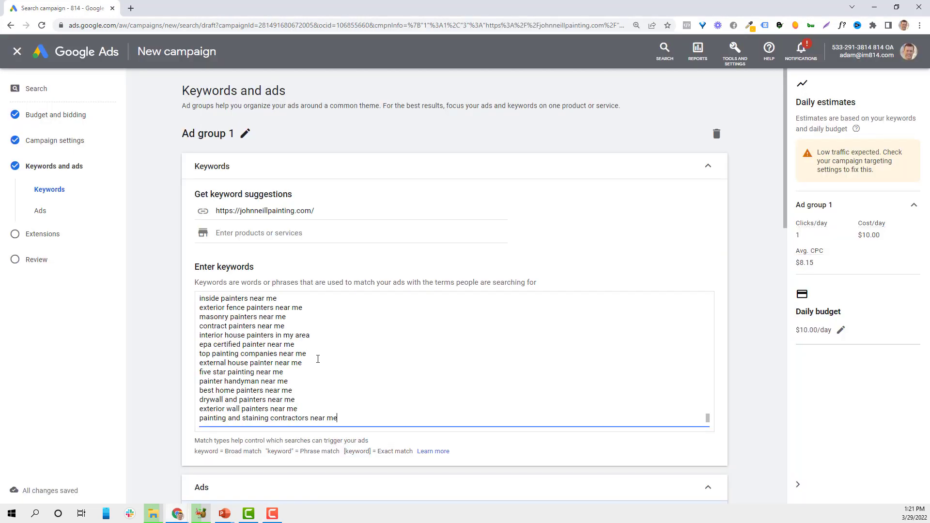
scroll(269, 308, "up", 10)
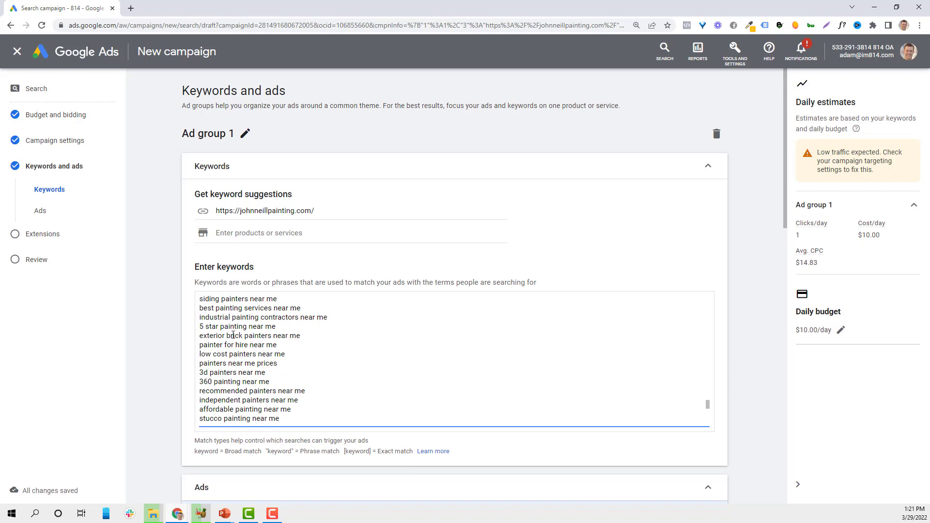
scroll(297, 362, "up", 5)
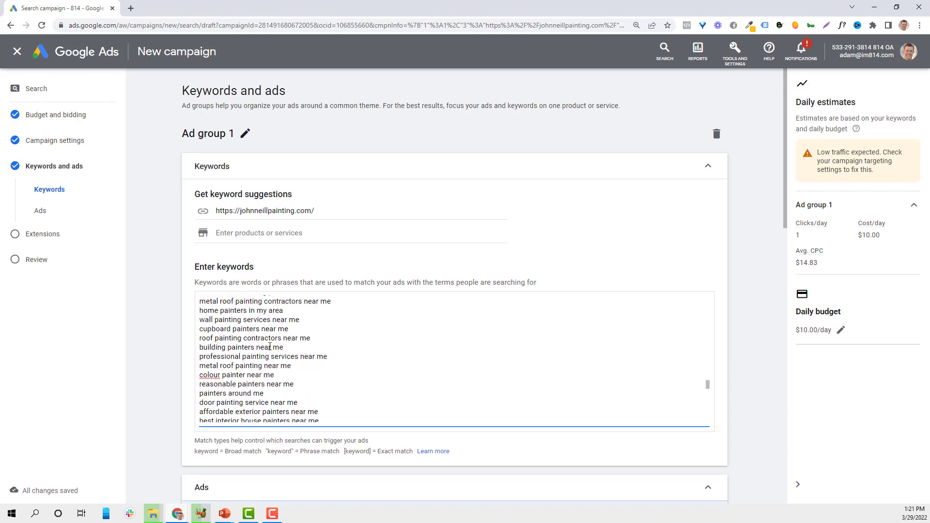
scroll(271, 383, "down", 2)
Delete 'near me painter', 'colour painter near me' and 'metal roof painting near me' from the list
left_click_drag(268, 397, 176, 398)
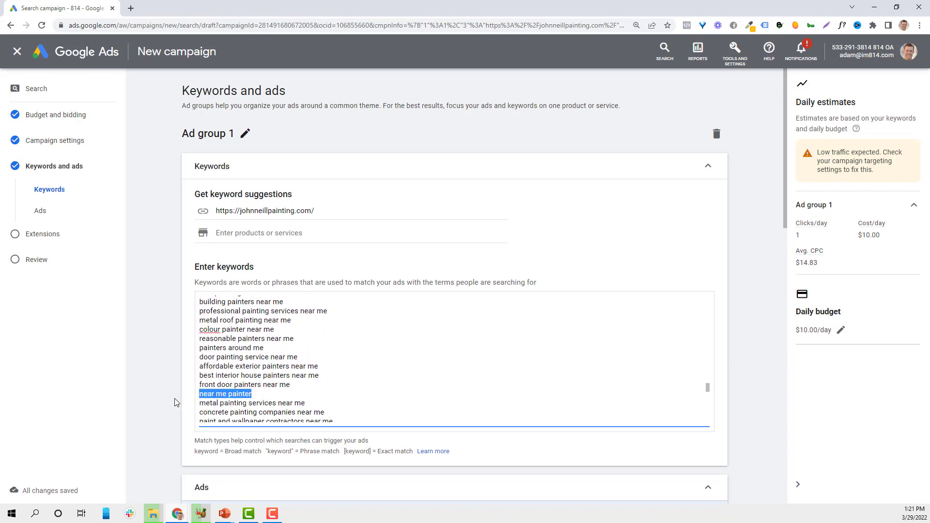
key("BackSpace")
left_click_drag(265, 349, 199, 339)
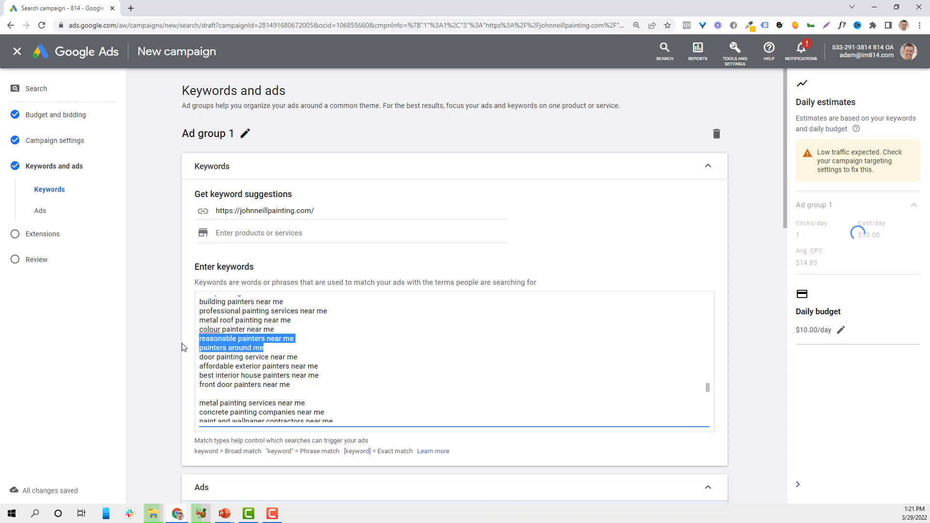
left_click(252, 338)
left_click_drag(281, 329, 198, 330)
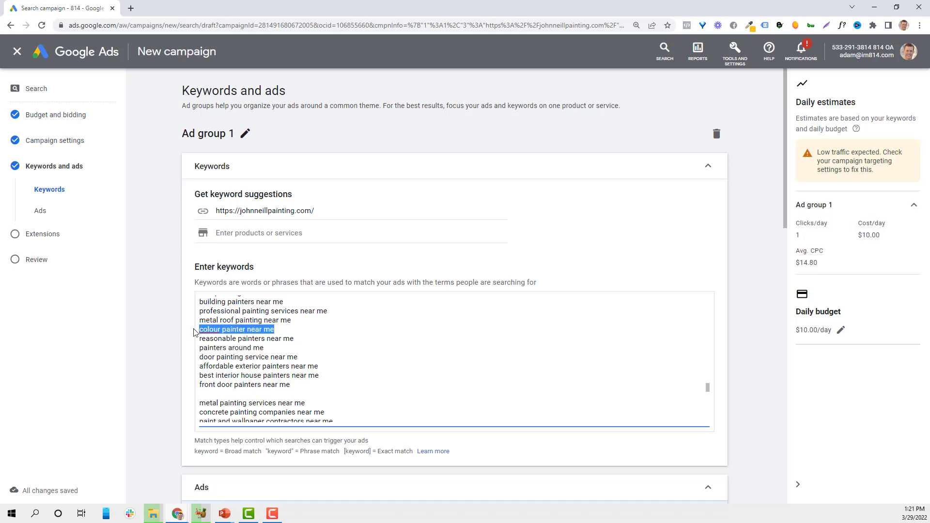
key("BackSpace")
key("BackSpace")
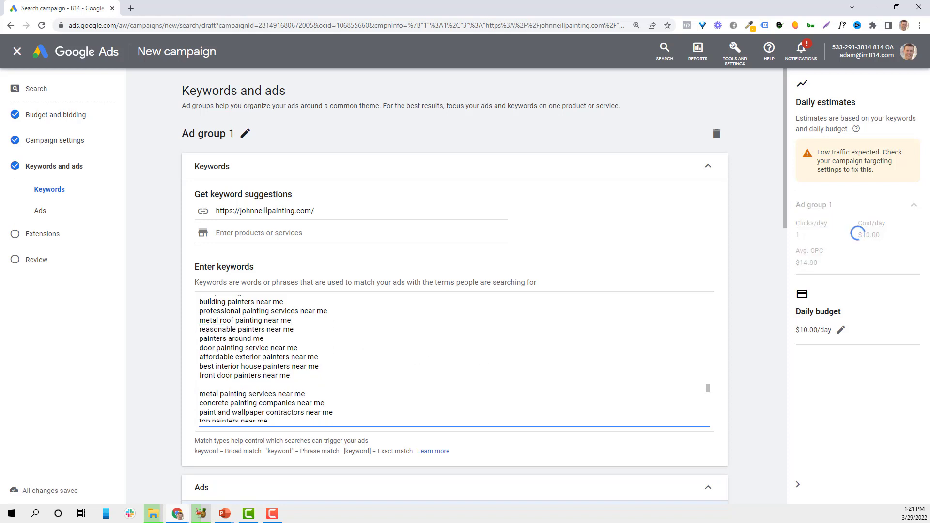
triple_click(258, 321)
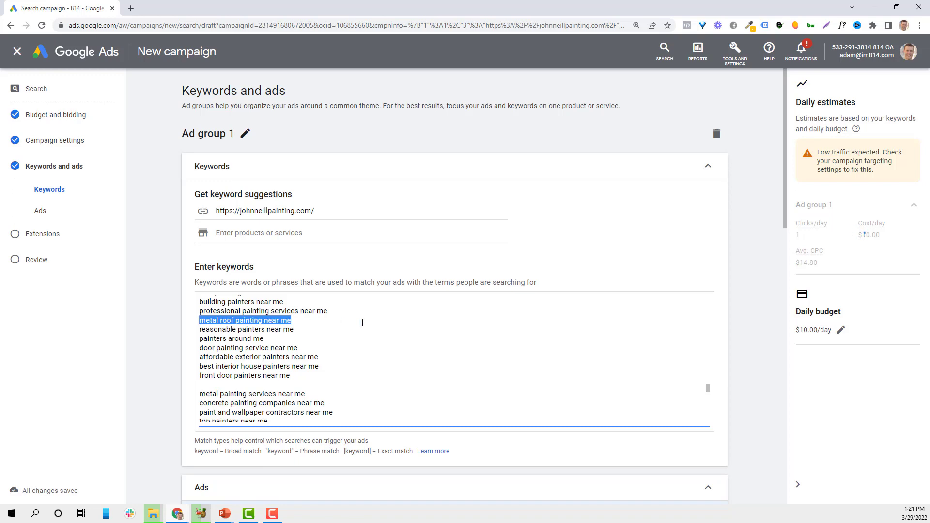
key("BackSpace")
key("BackSpace")
scroll(426, 386, "down", 7)
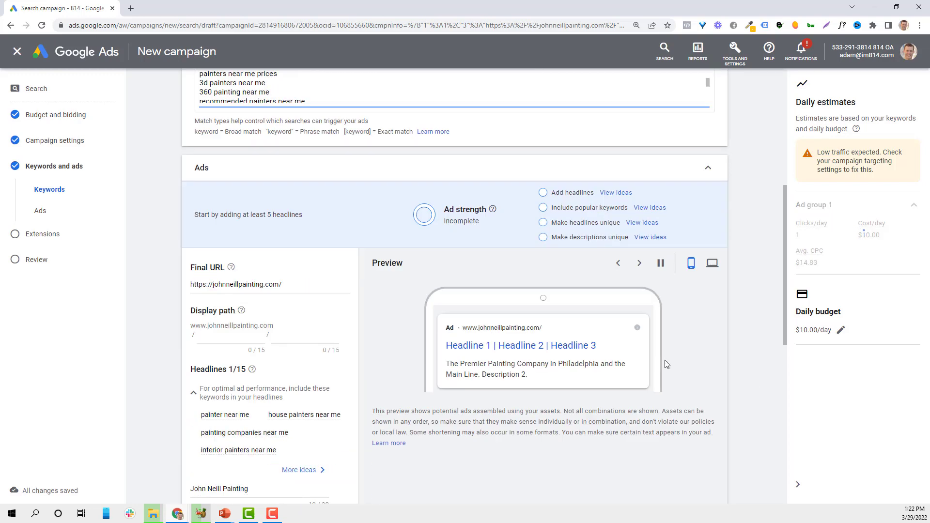
scroll(484, 340, "down", 1)
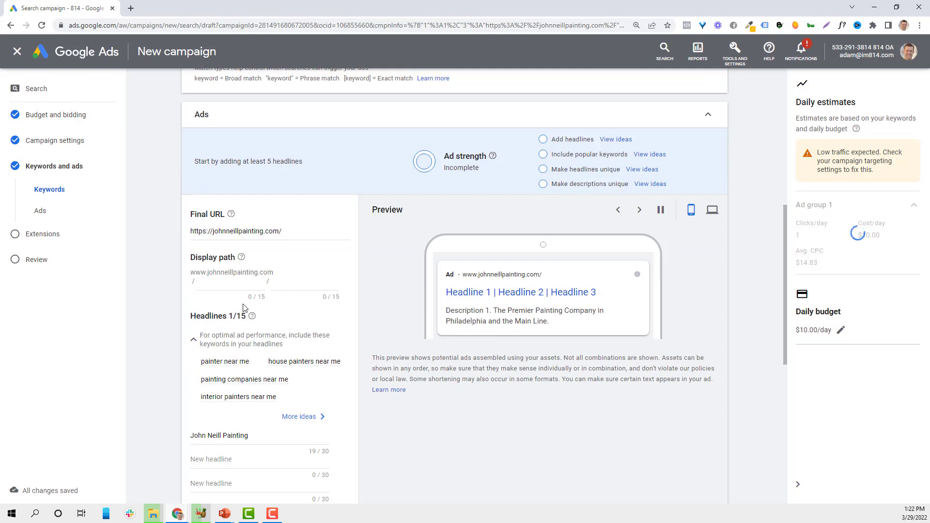
scroll(305, 303, "down", 1)
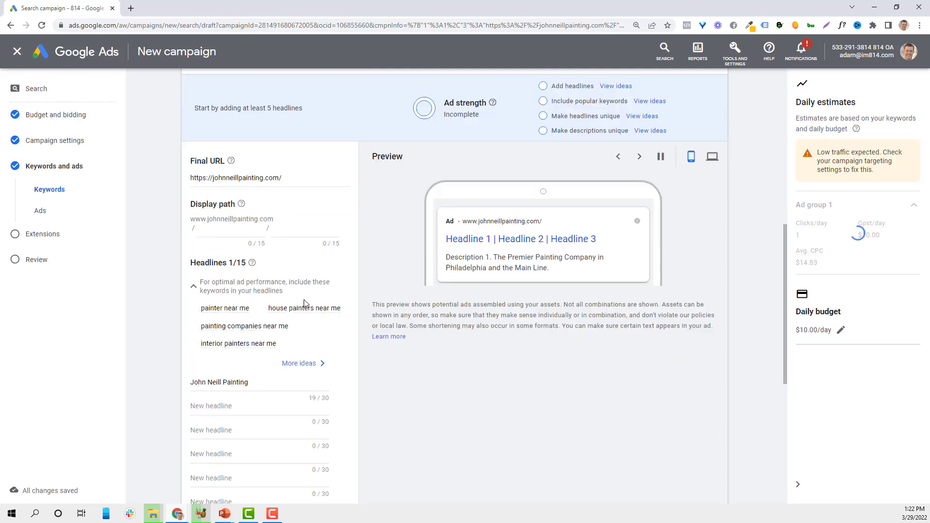
left_click(250, 383)
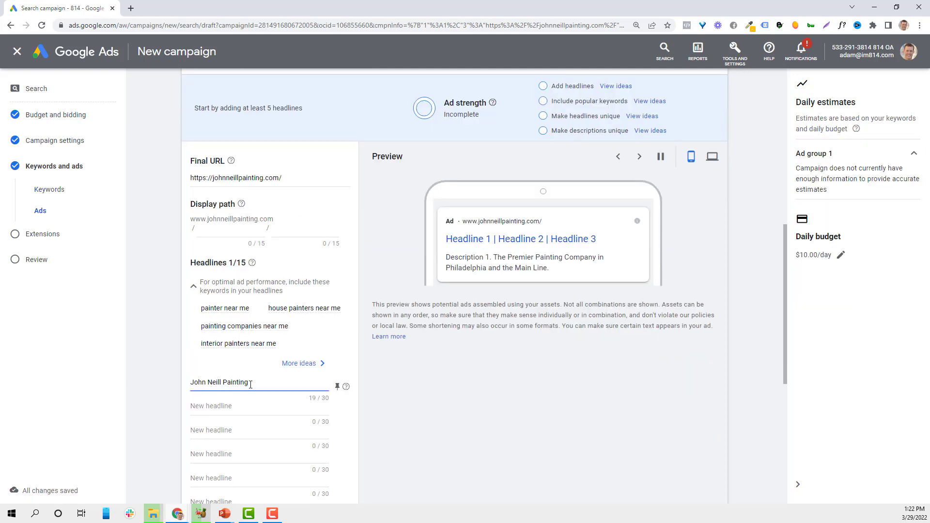
scroll(246, 418, "down", 4)
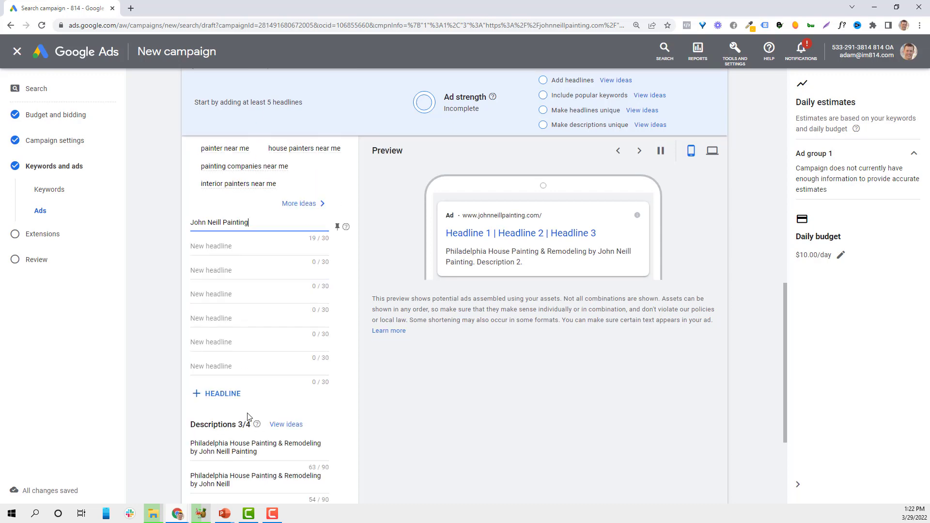
scroll(266, 414, "down", 3)
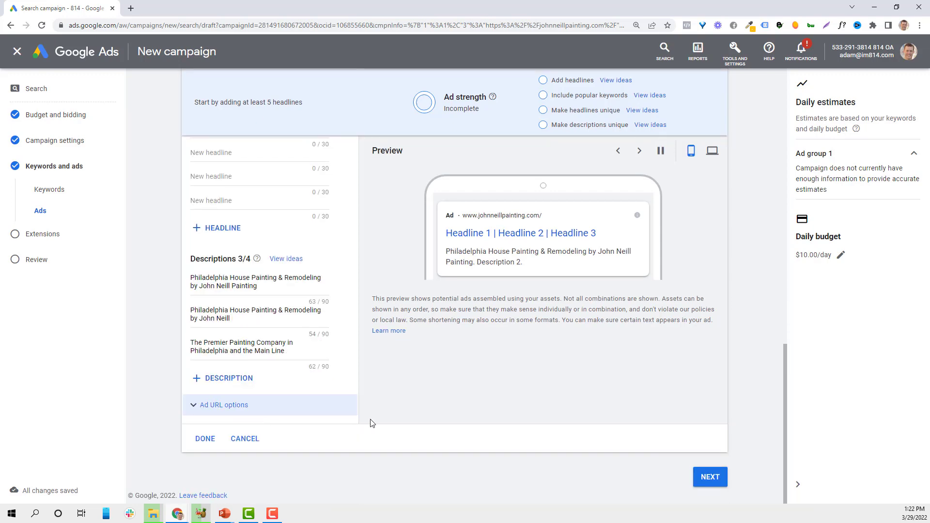
scroll(382, 422, "up", 5)
scroll(392, 423, "up", 4)
scroll(293, 329, "down", 2)
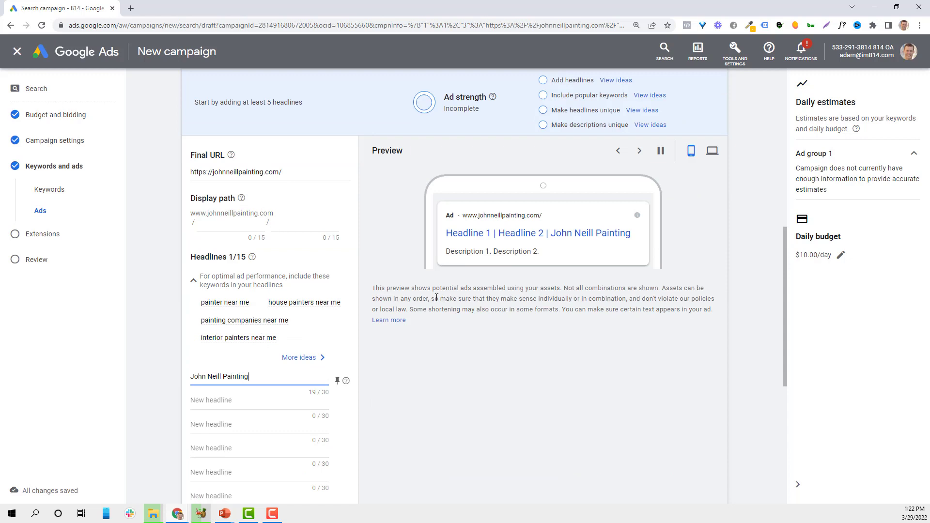
scroll(506, 350, "down", 2)
scroll(506, 349, "down", 4)
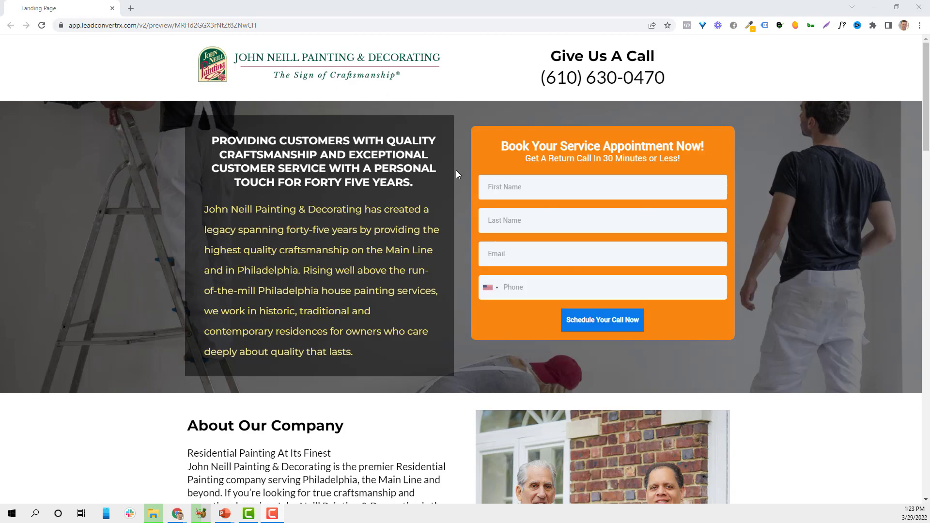
Scroll down and back up through the painting landing page preview to review it
scroll(310, 315, "down", 9)
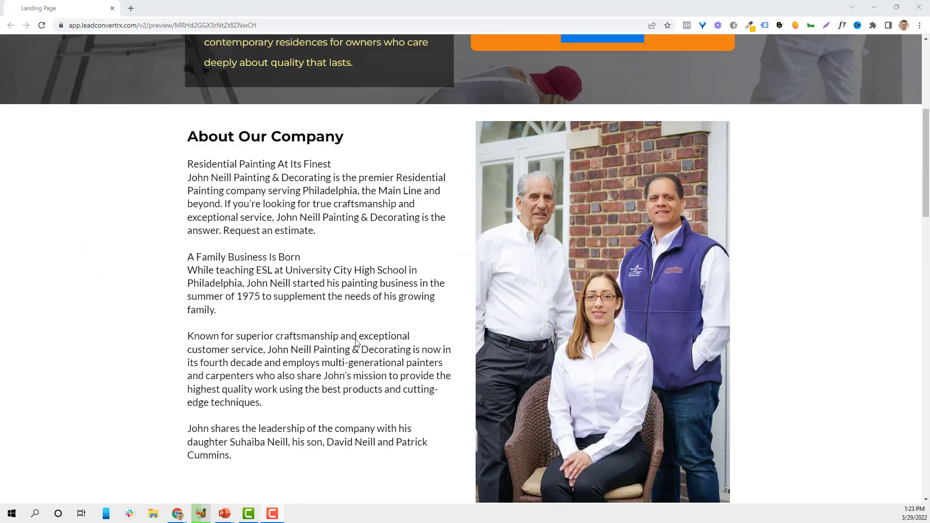
scroll(372, 345, "up", 8)
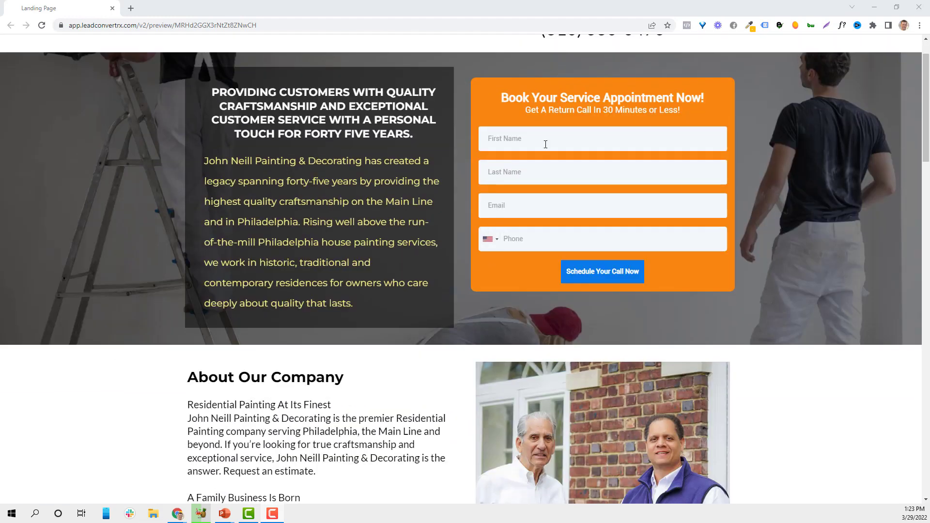
scroll(551, 180, "up", 1)
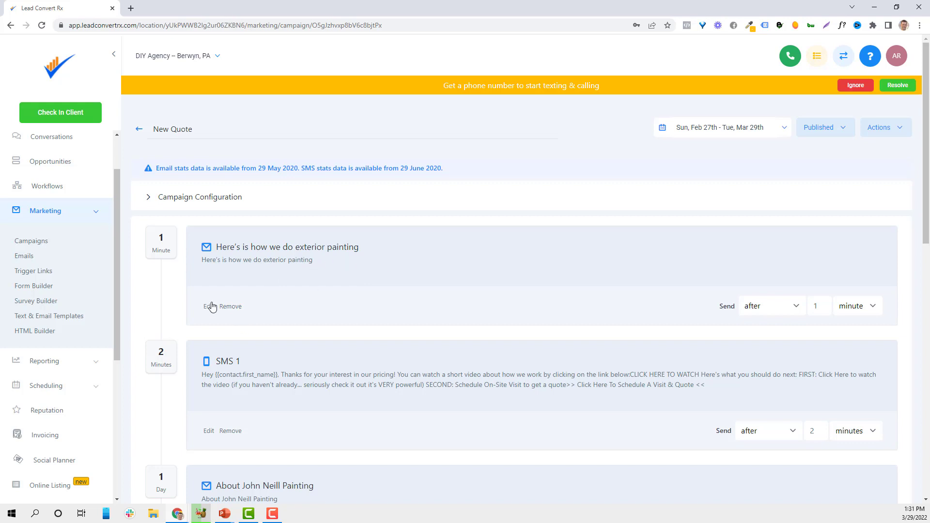
left_click(209, 306)
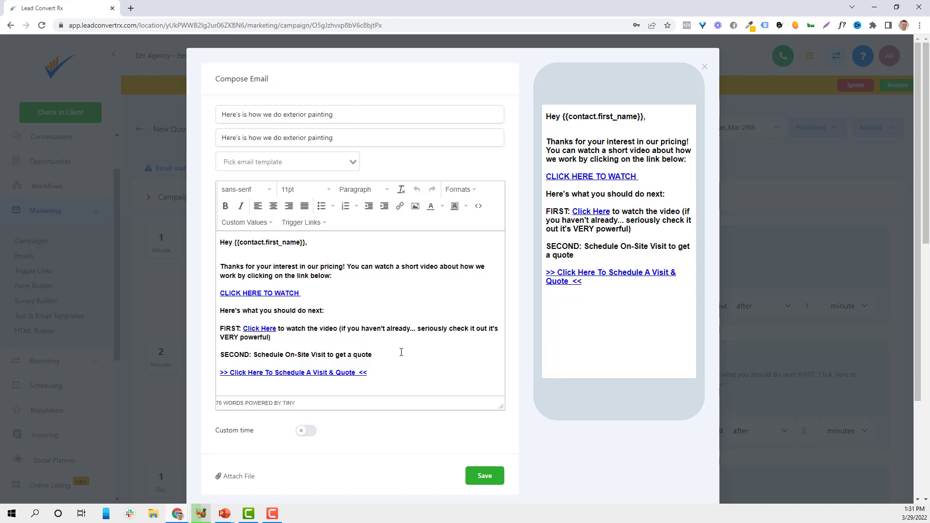
left_click(707, 68)
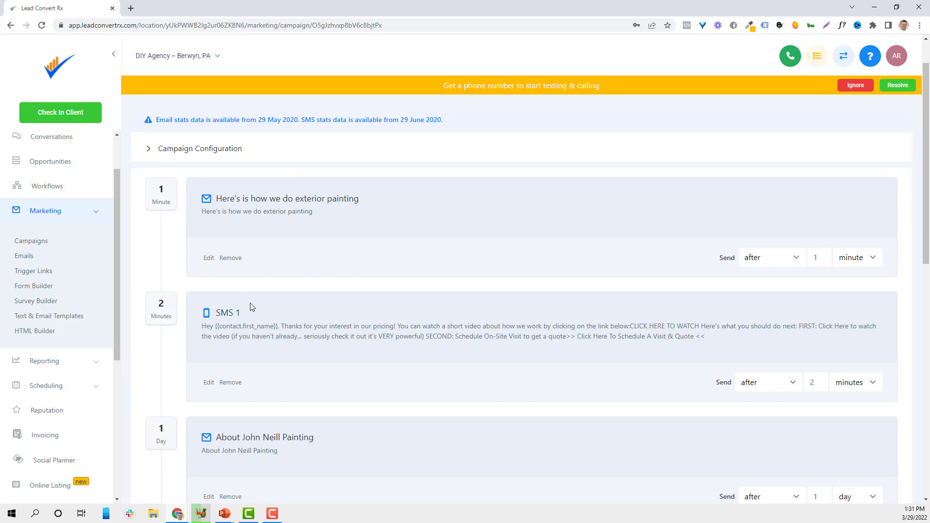
scroll(416, 308, "down", 3)
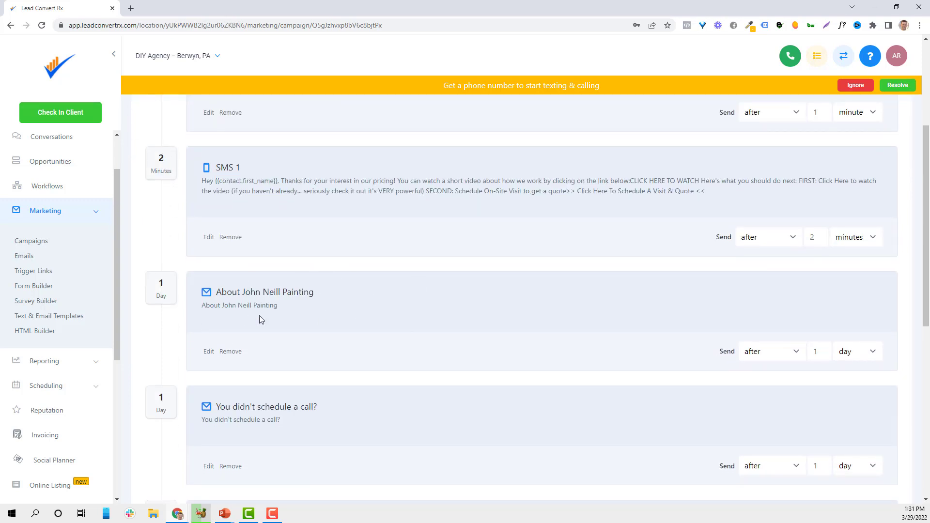
scroll(415, 302, "down", 3)
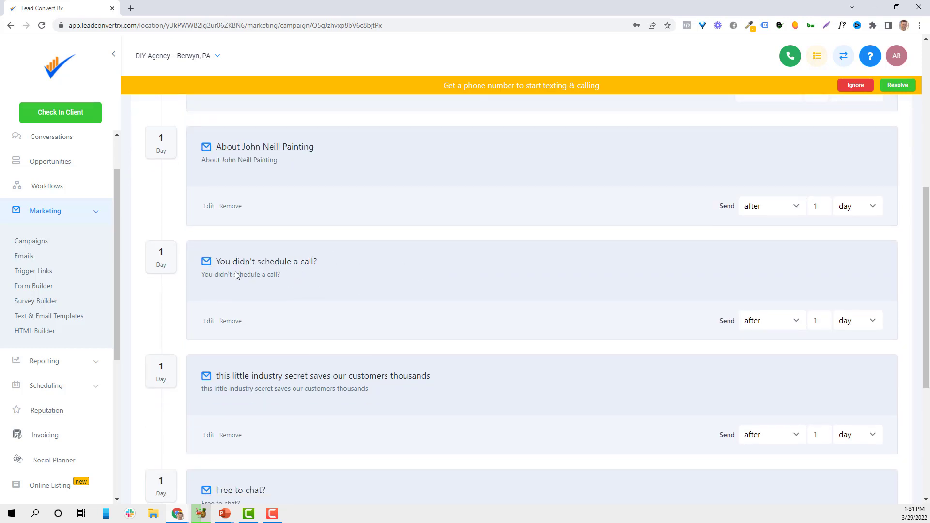
scroll(357, 287, "down", 2)
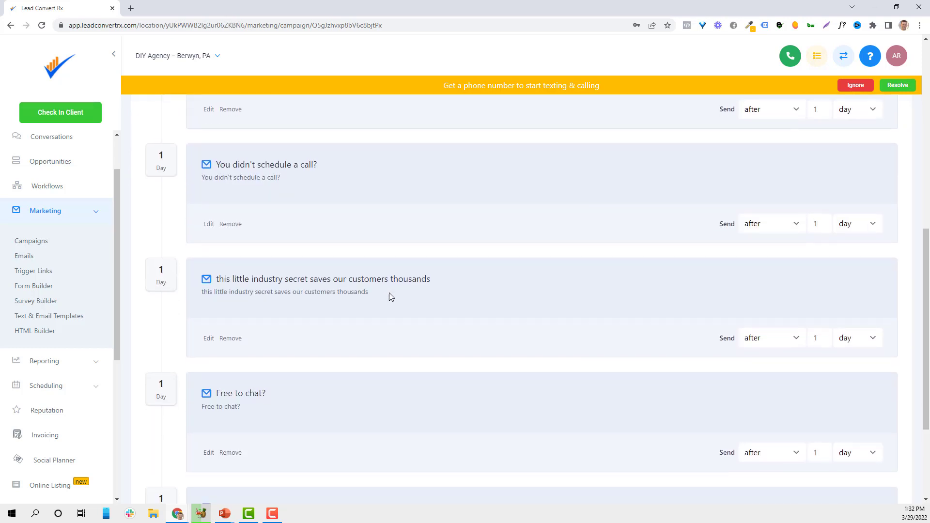
scroll(259, 295, "down", 3)
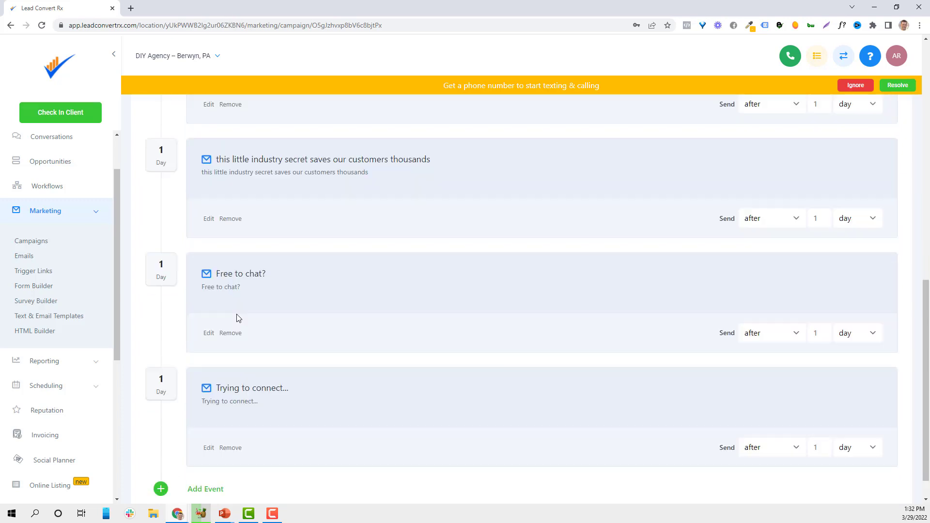